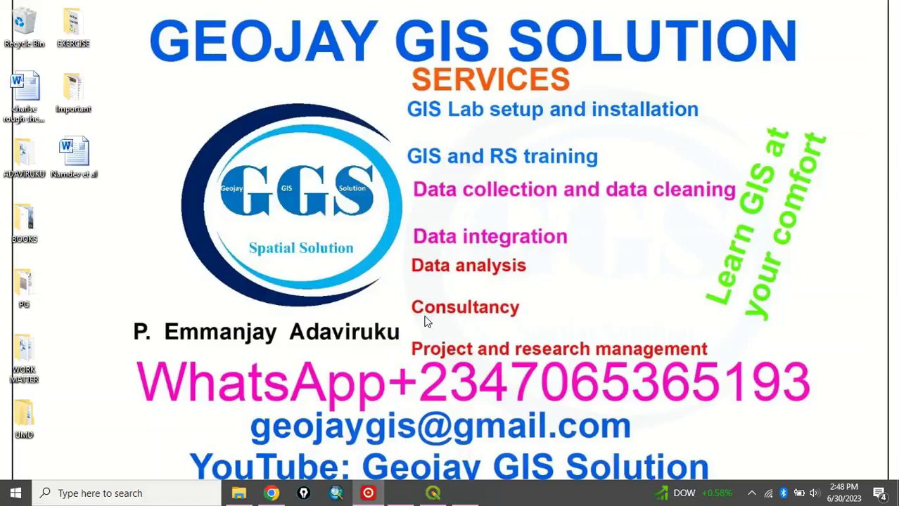
Show 1.JPG in Windows Photos, move on to 2.png and zoom in on it
{"action": "left_click", "coordinate": [459, 498]}
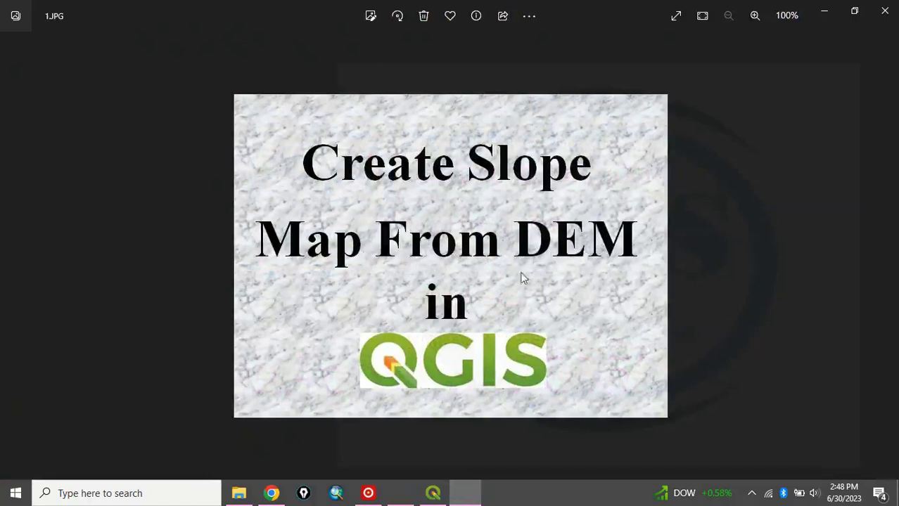
{"action": "left_click", "coordinate": [888, 259]}
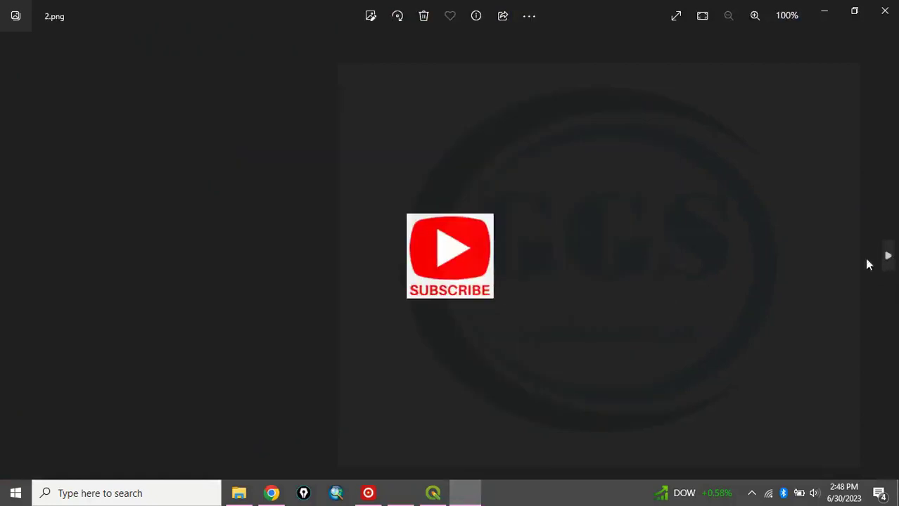
{"action": "scroll", "coordinate": [400, 297], "scroll_direction": "up", "scroll_amount": 2}
{"action": "scroll", "coordinate": [411, 223], "scroll_direction": "up", "scroll_amount": 2}
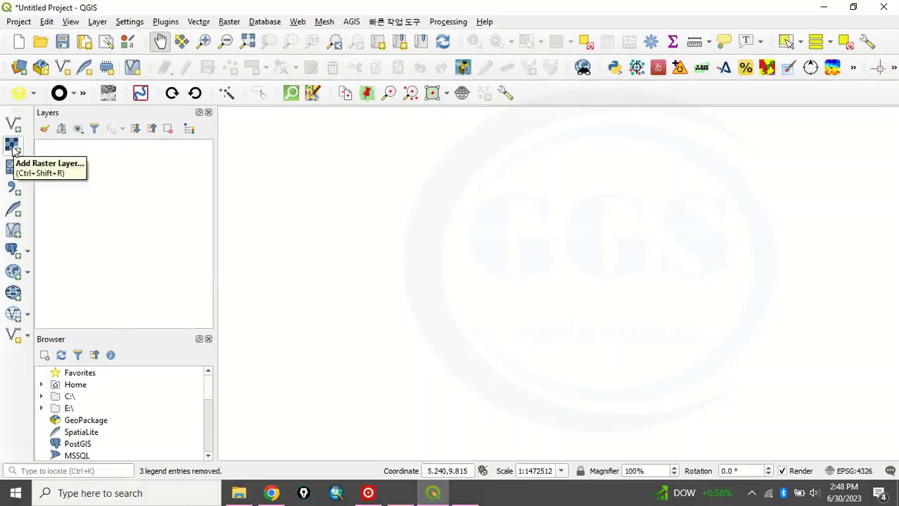
Load C:\DEM\Abuja1.tif into the project as a raster layer
{"action": "left_click", "coordinate": [13, 147]}
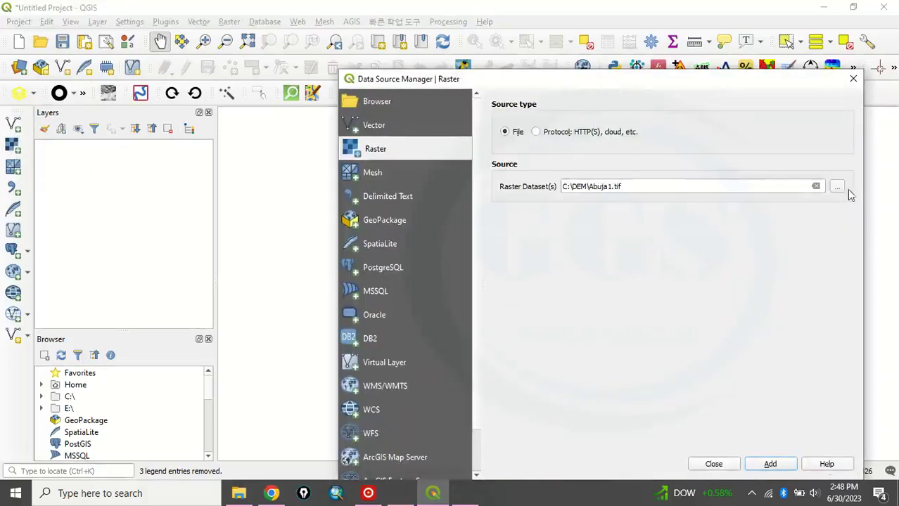
{"action": "left_click", "coordinate": [836, 187]}
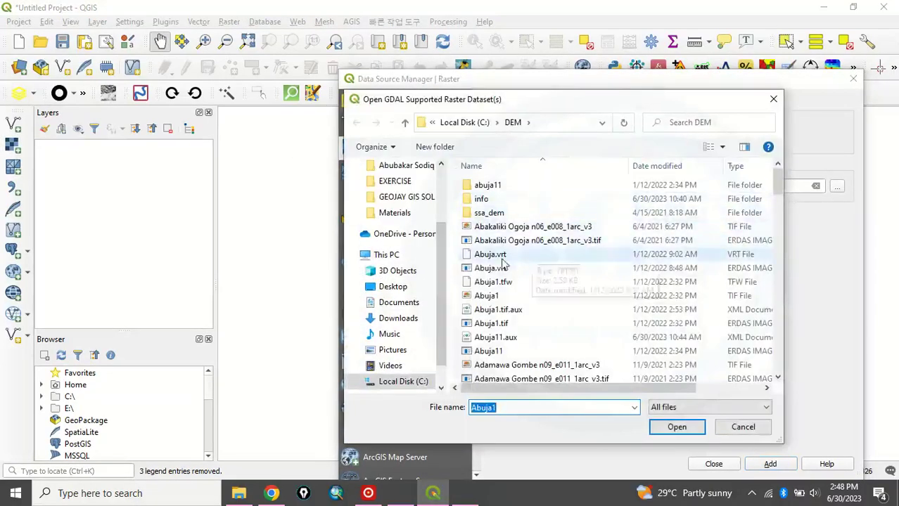
{"action": "left_click", "coordinate": [490, 299]}
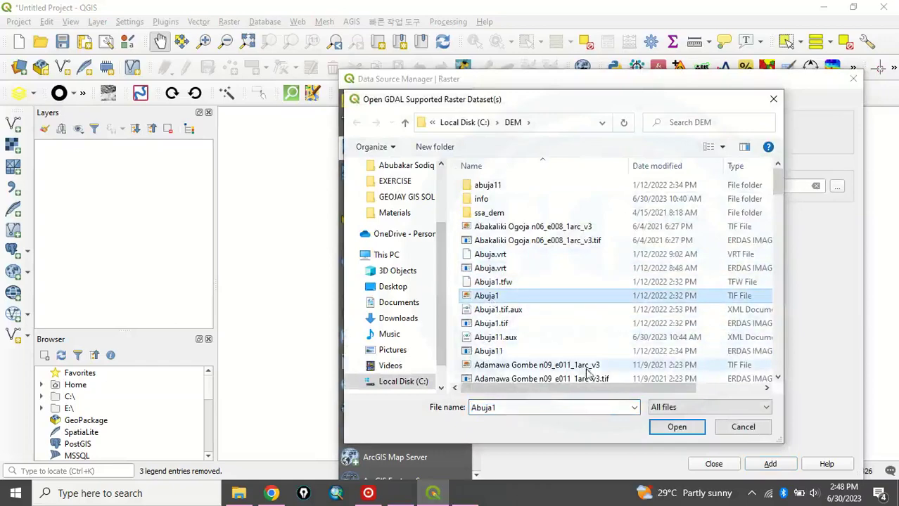
{"action": "left_click", "coordinate": [674, 428]}
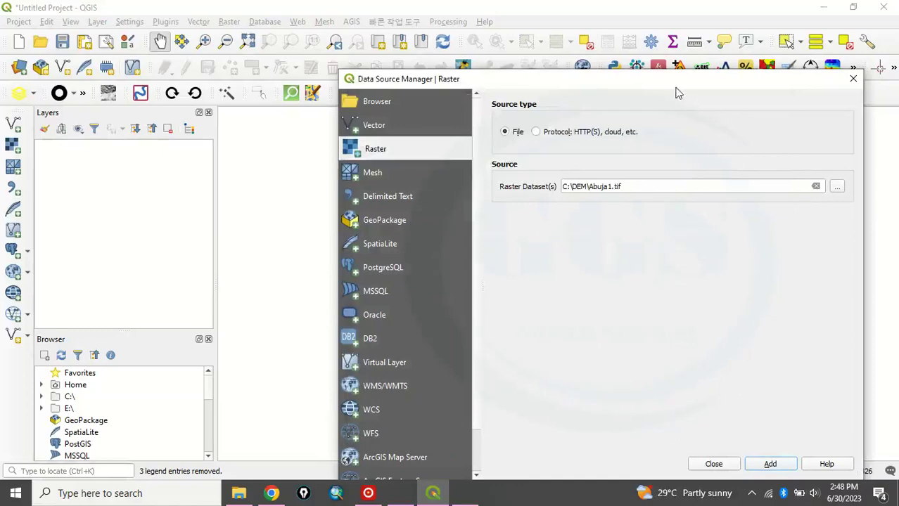
{"action": "left_click_drag", "start_coordinate": [673, 86], "coordinate": [643, 48]}
{"action": "left_click", "coordinate": [735, 428]}
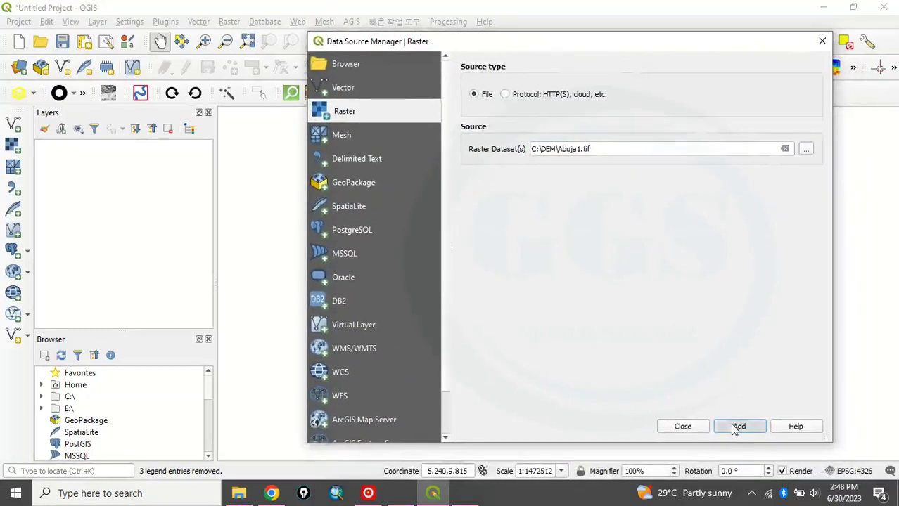
{"action": "left_click", "coordinate": [682, 427]}
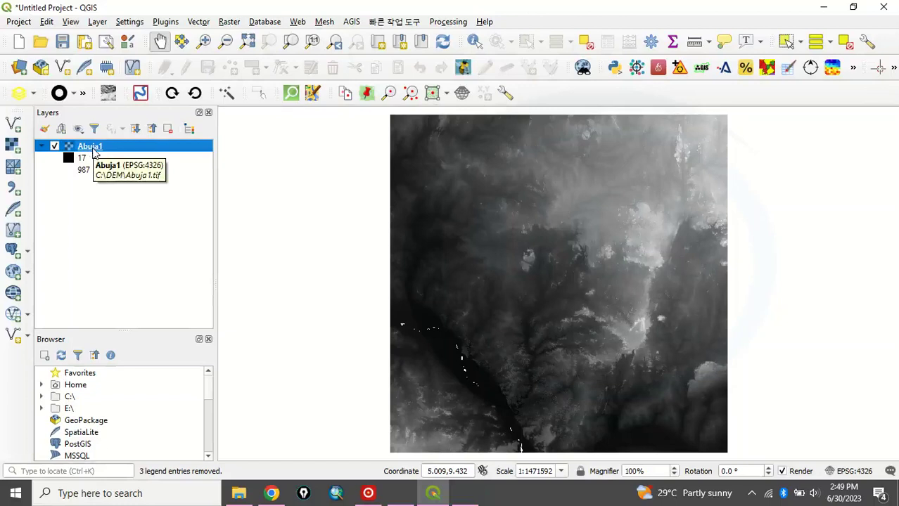
{"action": "right_click", "coordinate": [94, 151]}
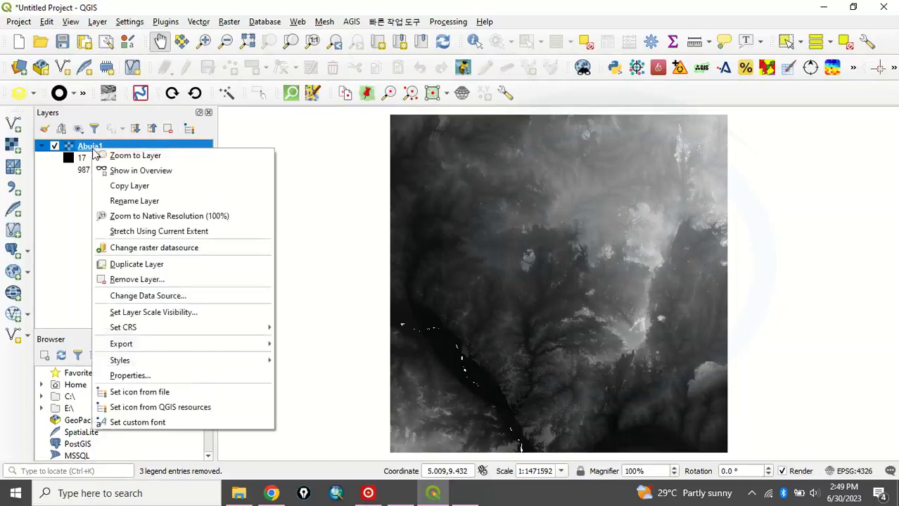
{"action": "left_click", "coordinate": [140, 378]}
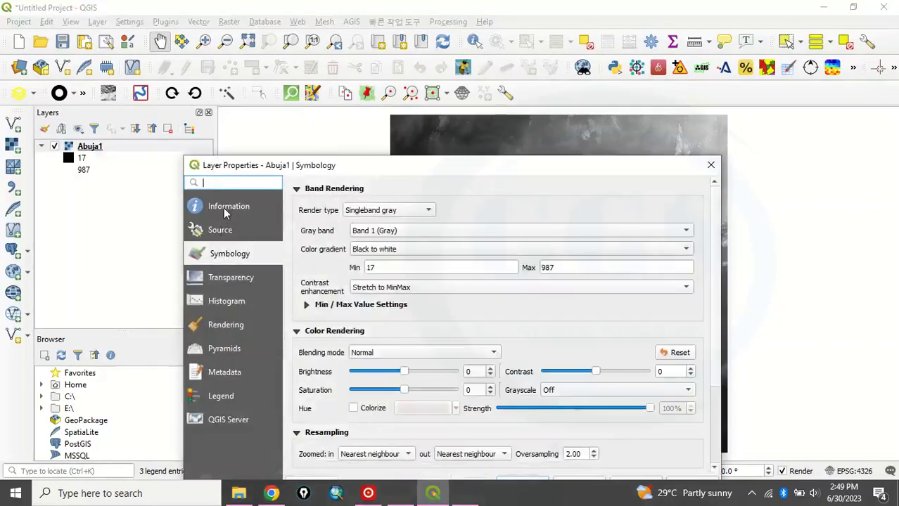
{"action": "left_click", "coordinate": [225, 212]}
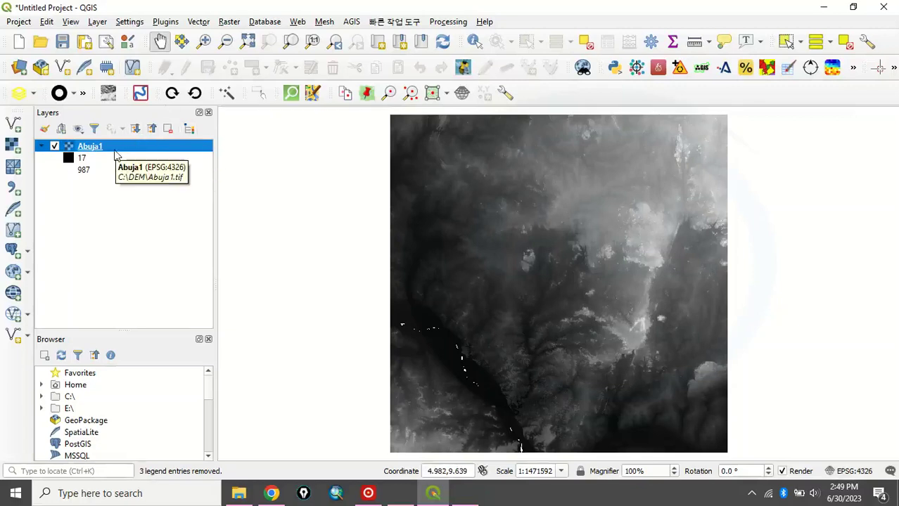
Run Raster > Analysis > Slope on Abuja1, saving the output as slope.tif in EXERCISE
{"action": "left_click", "coordinate": [229, 21]}
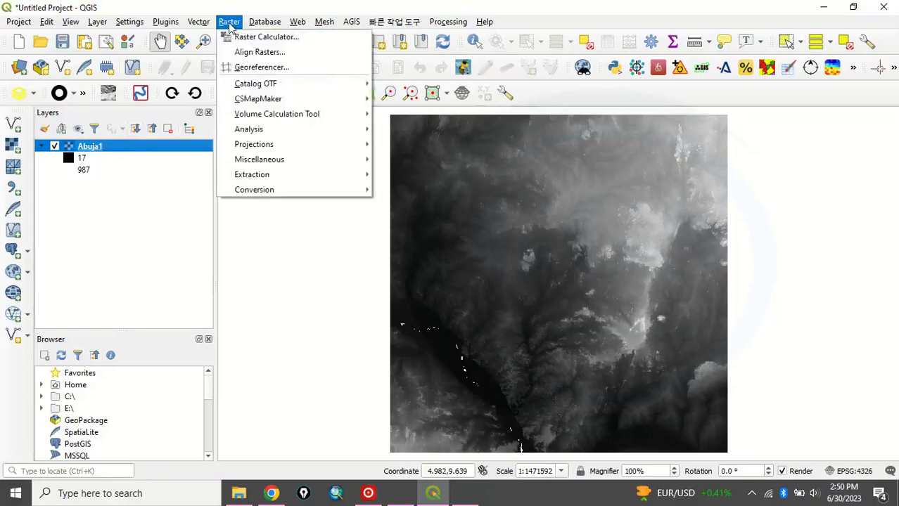
{"action": "mouse_move", "coordinate": [257, 131]}
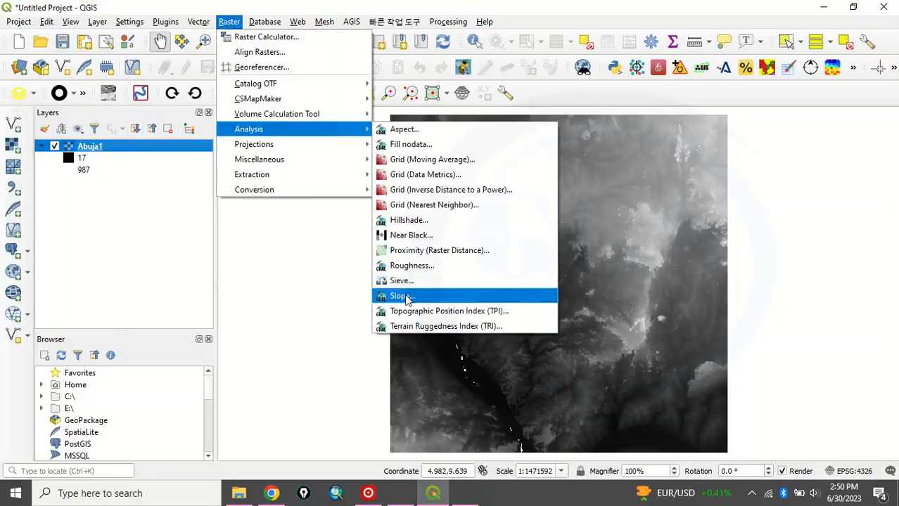
{"action": "left_click", "coordinate": [400, 296]}
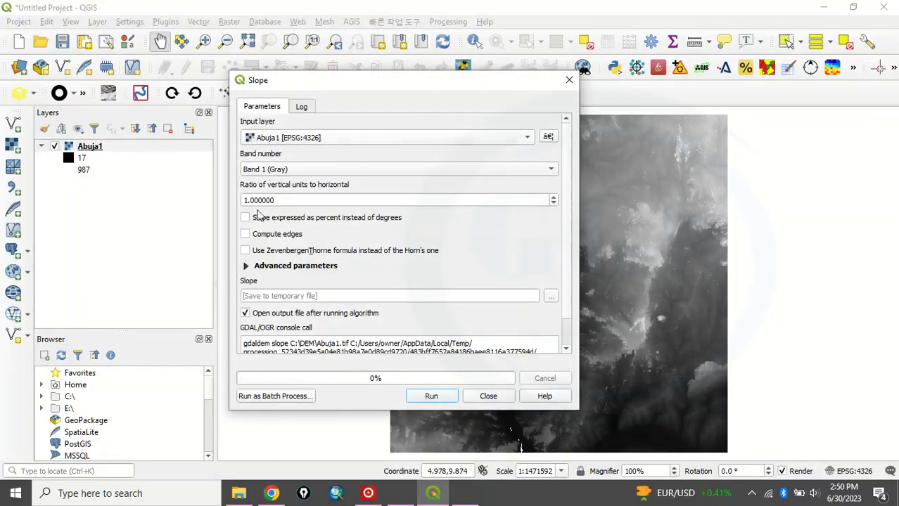
{"action": "scroll", "coordinate": [321, 296], "scroll_direction": "down", "scroll_amount": 1}
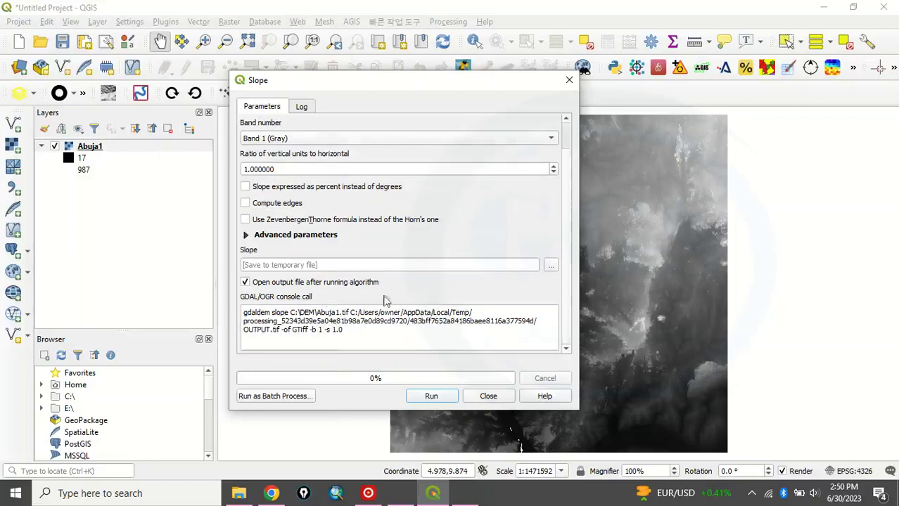
{"action": "left_click", "coordinate": [551, 268]}
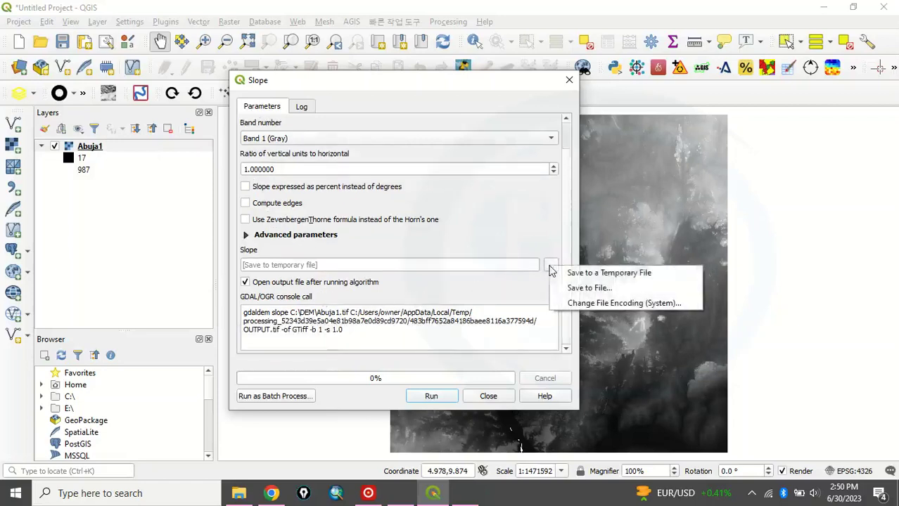
{"action": "left_click", "coordinate": [577, 289]}
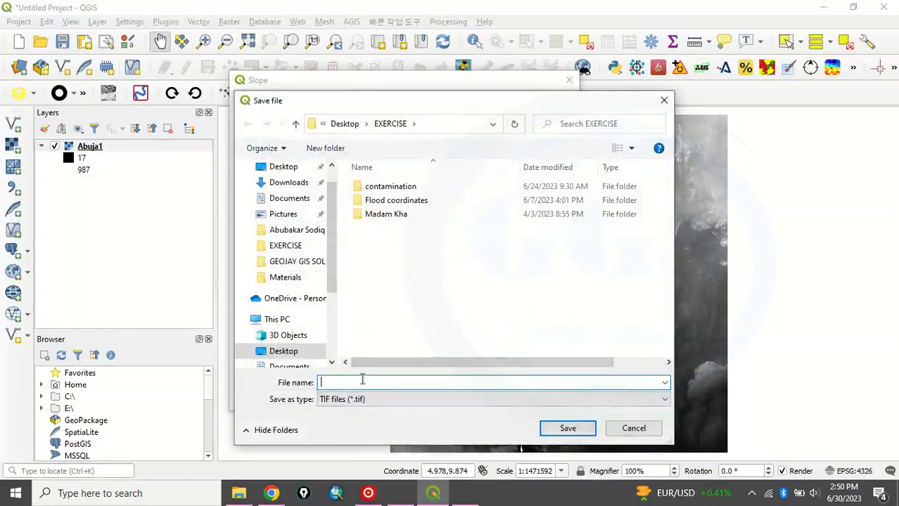
{"action": "type", "text": "slope"}
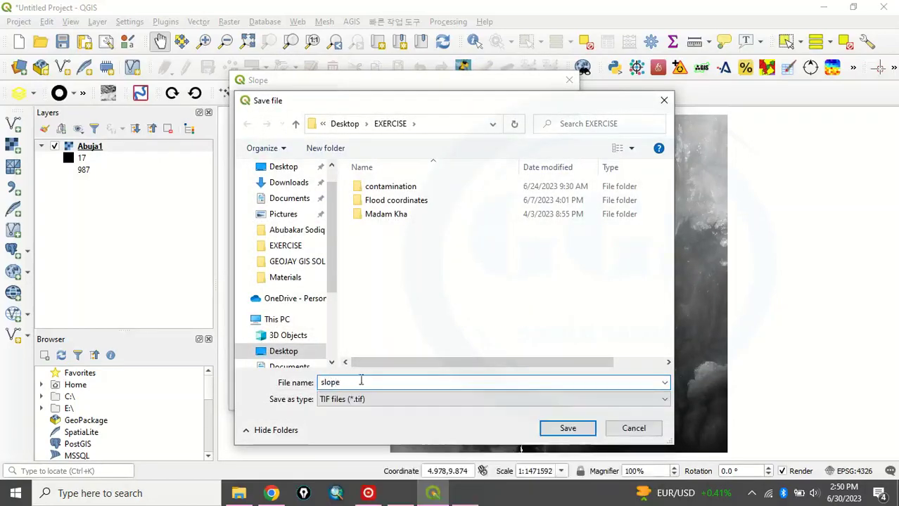
{"action": "left_click", "coordinate": [568, 429]}
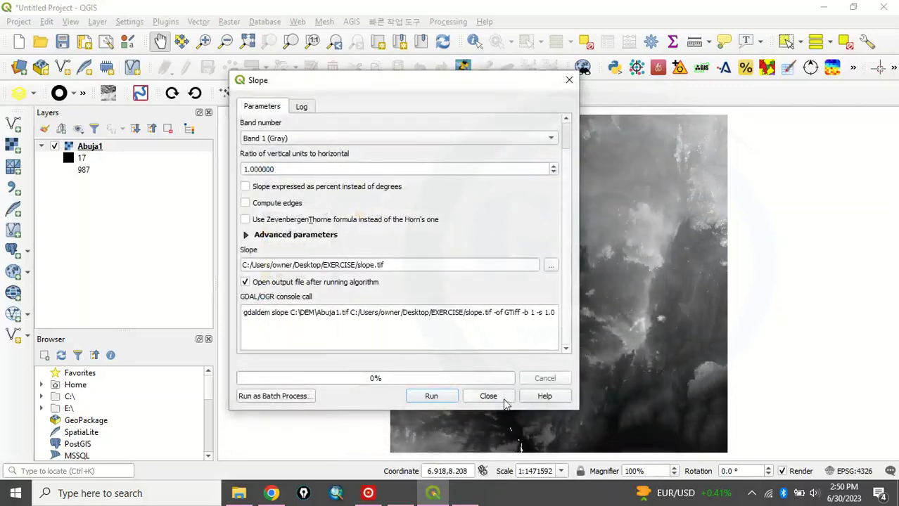
{"action": "left_click", "coordinate": [431, 397]}
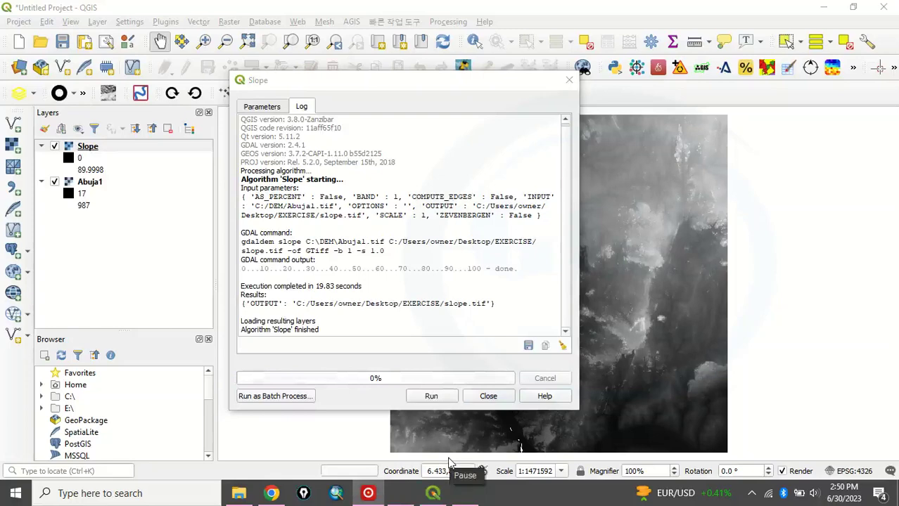
Close the Slope tool, switch off the Slope layer and select the Abuja1 layer
{"action": "left_click", "coordinate": [488, 397]}
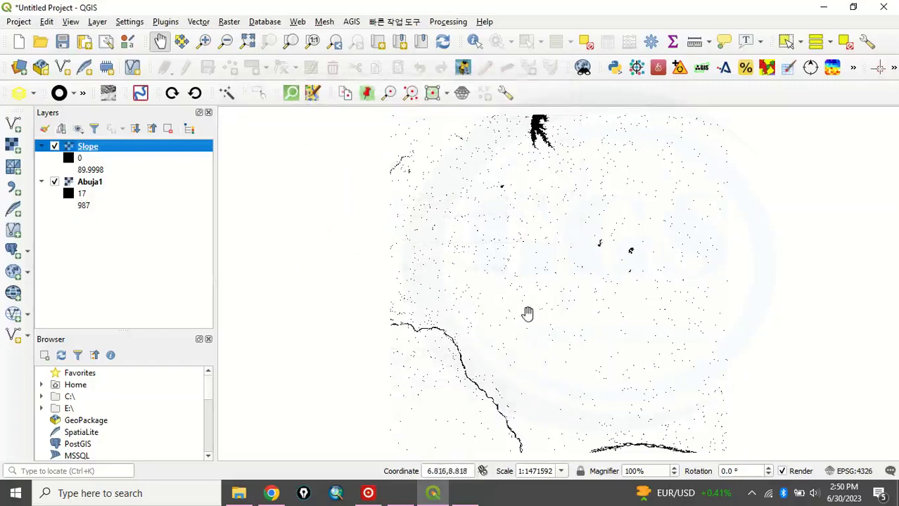
{"action": "scroll", "coordinate": [507, 219], "scroll_direction": "up", "scroll_amount": 1}
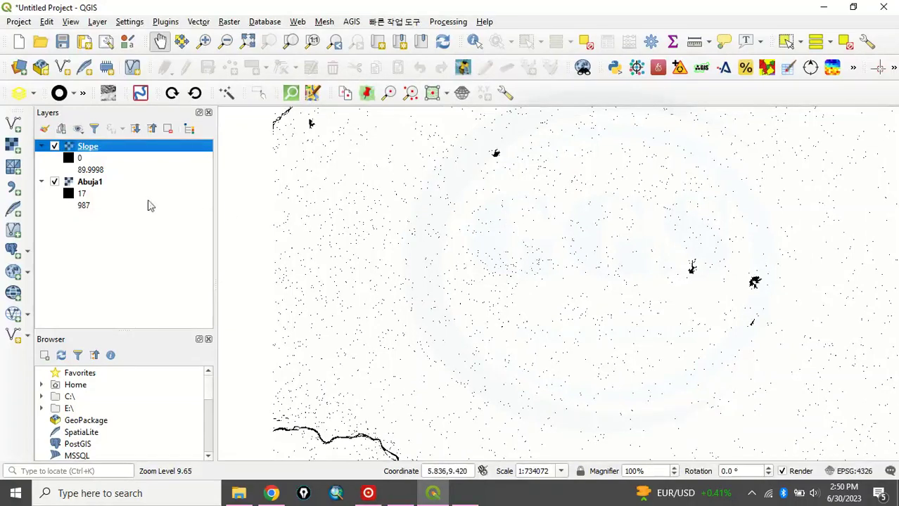
{"action": "left_click", "coordinate": [54, 147]}
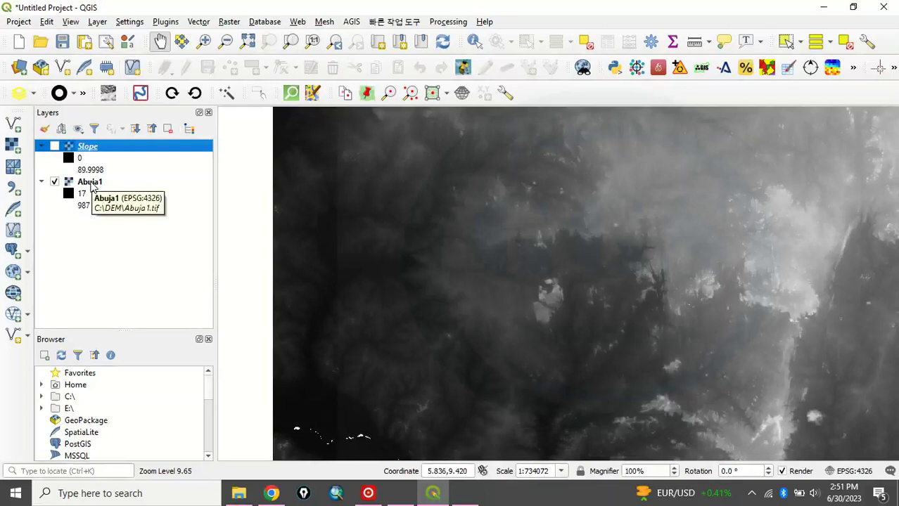
{"action": "left_click", "coordinate": [90, 183]}
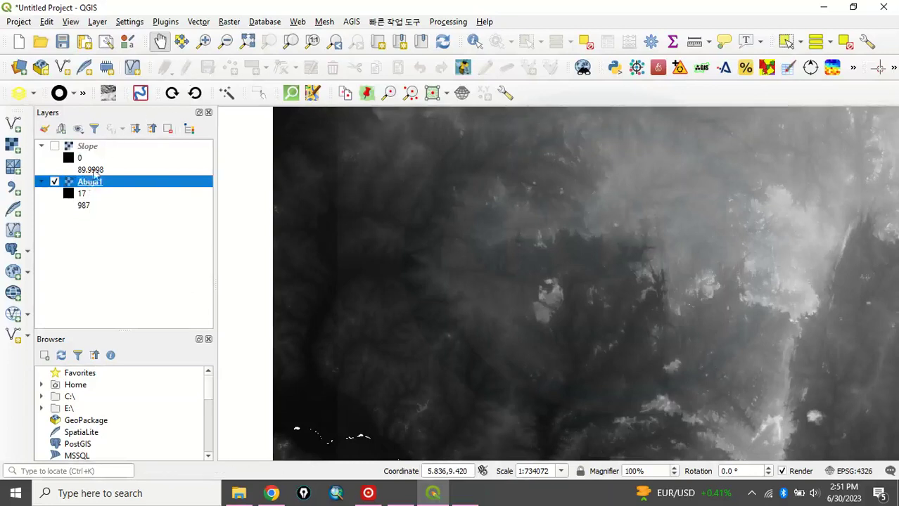
Open Warp (Reproject) with source CRS EPSG:4326 - WGS 84, then bring up the target CRS chooser
{"action": "left_click", "coordinate": [230, 22]}
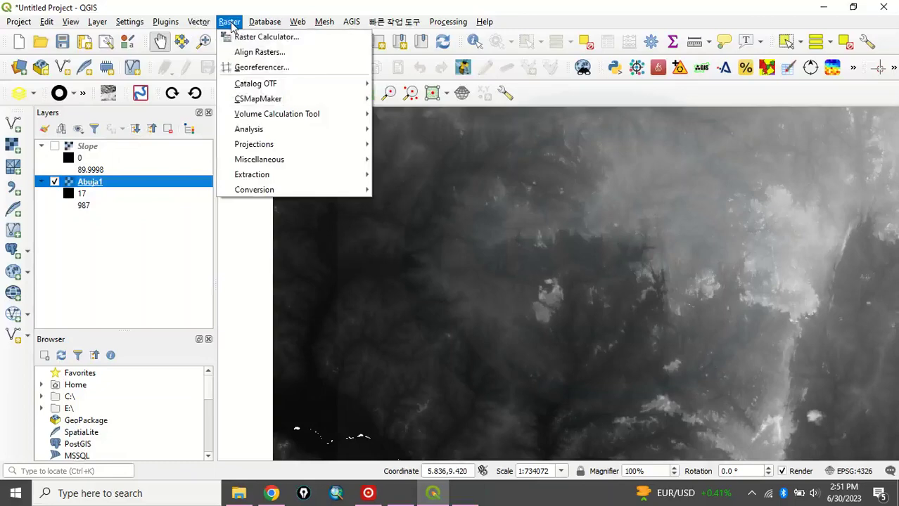
{"action": "mouse_move", "coordinate": [256, 145]}
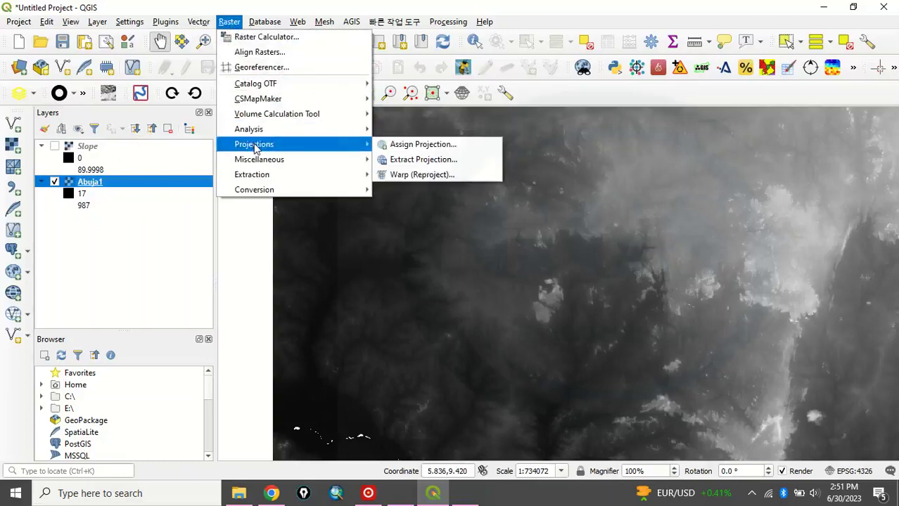
{"action": "left_click", "coordinate": [419, 175]}
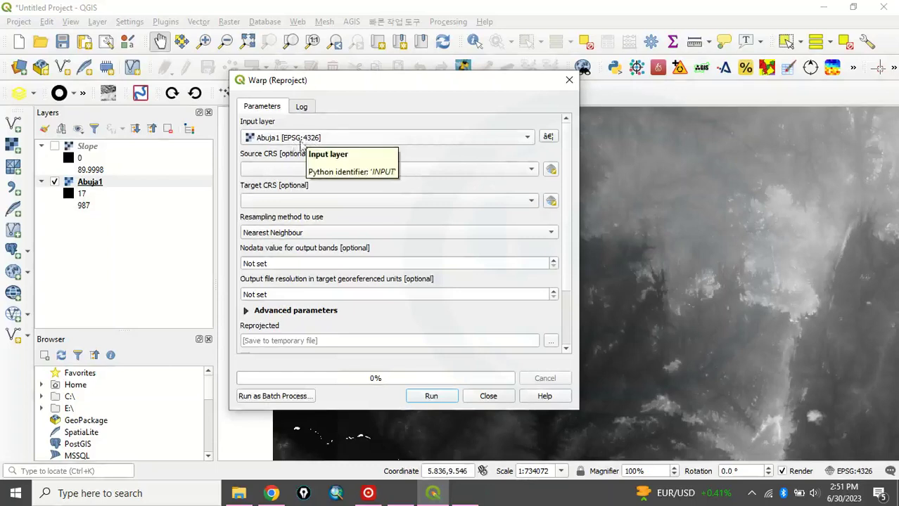
{"action": "left_click", "coordinate": [531, 171]}
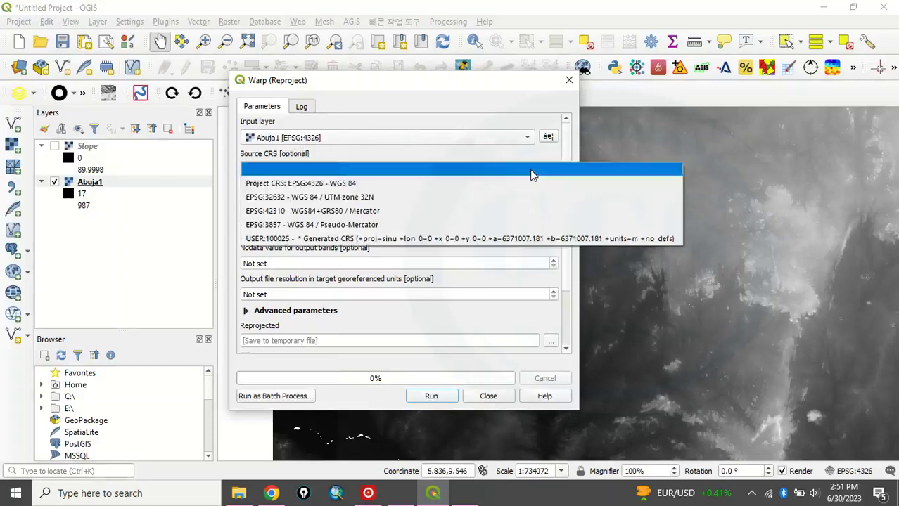
{"action": "left_click", "coordinate": [345, 185]}
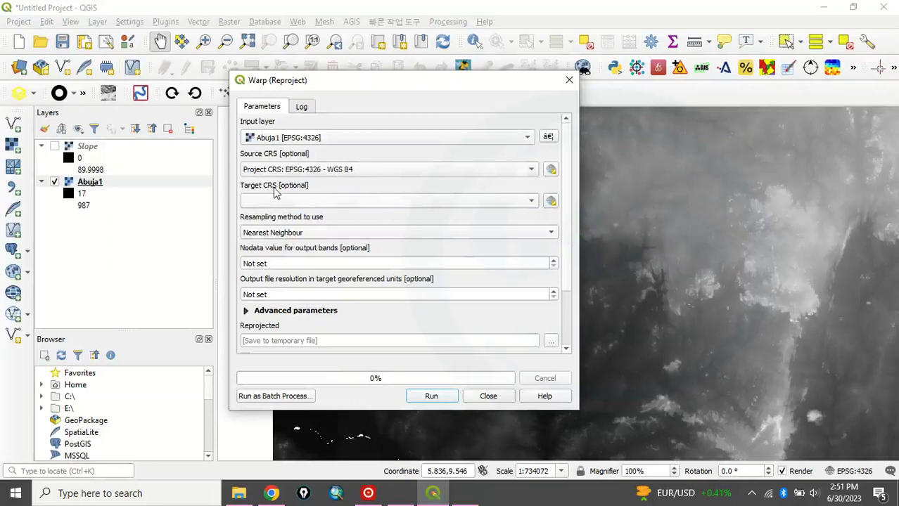
{"action": "left_click", "coordinate": [550, 202]}
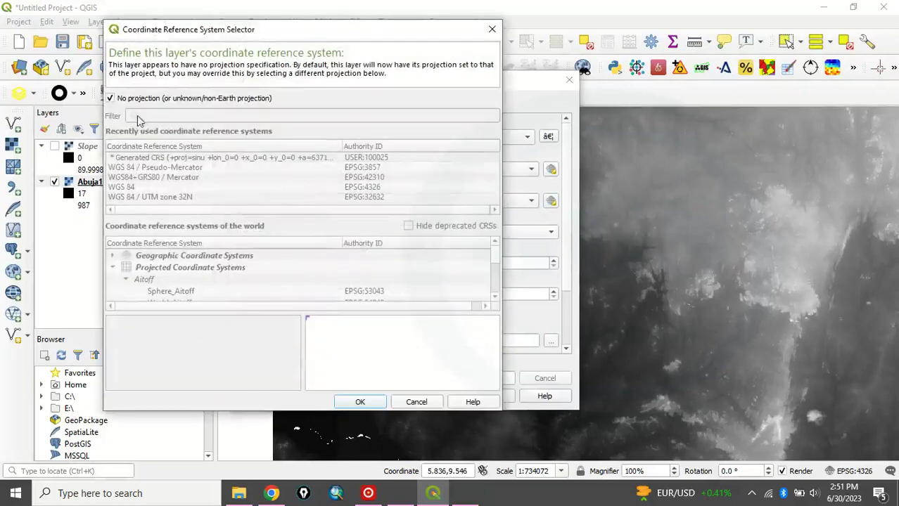
Pick EPSG:32632 - WGS 84 / UTM zone 32N from the recently used CRSs as target
{"action": "left_click", "coordinate": [111, 98]}
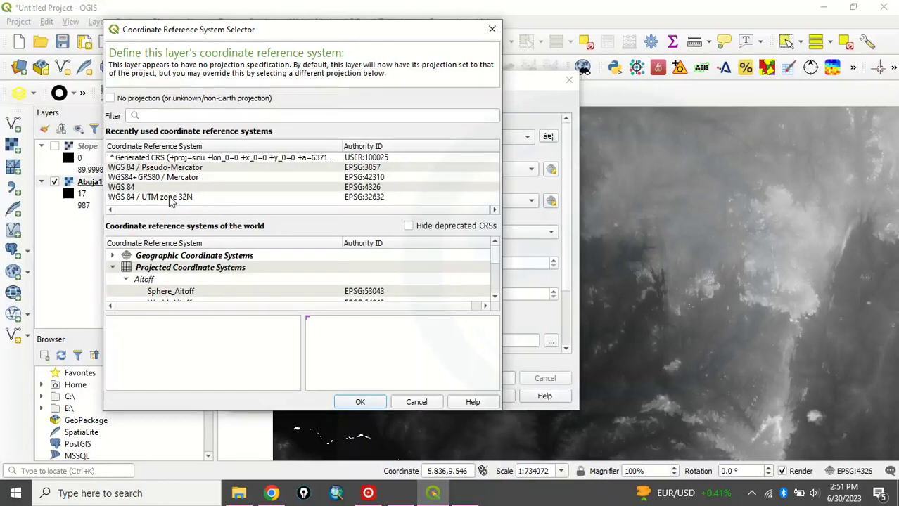
{"action": "left_click", "coordinate": [148, 114]}
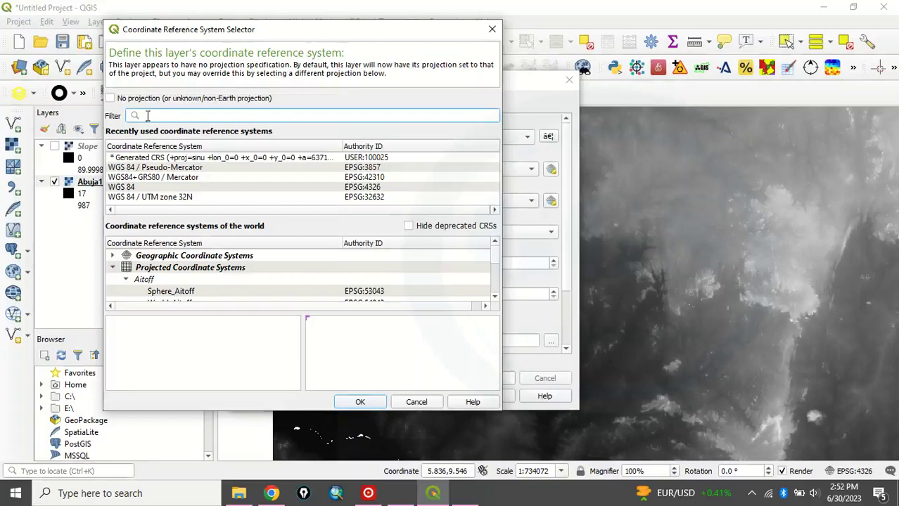
{"action": "left_click", "coordinate": [176, 197]}
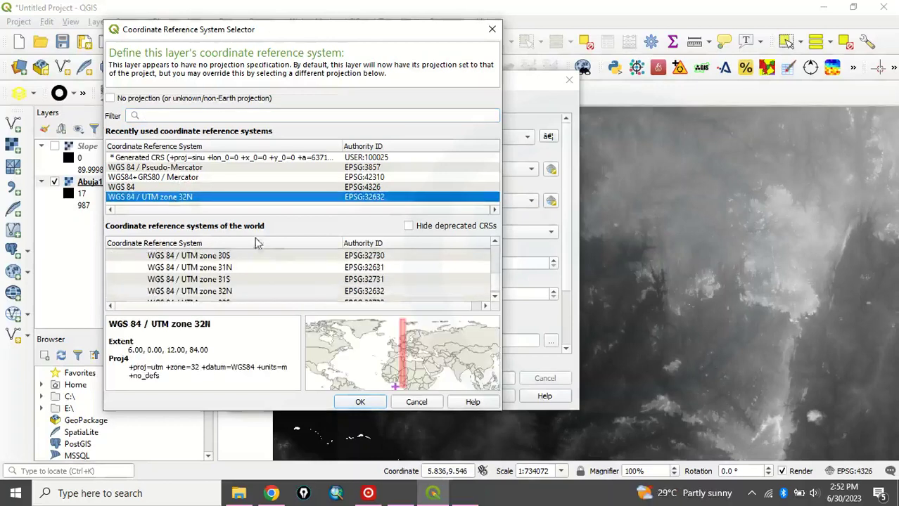
{"action": "scroll", "coordinate": [405, 384], "scroll_direction": "up", "scroll_amount": 3}
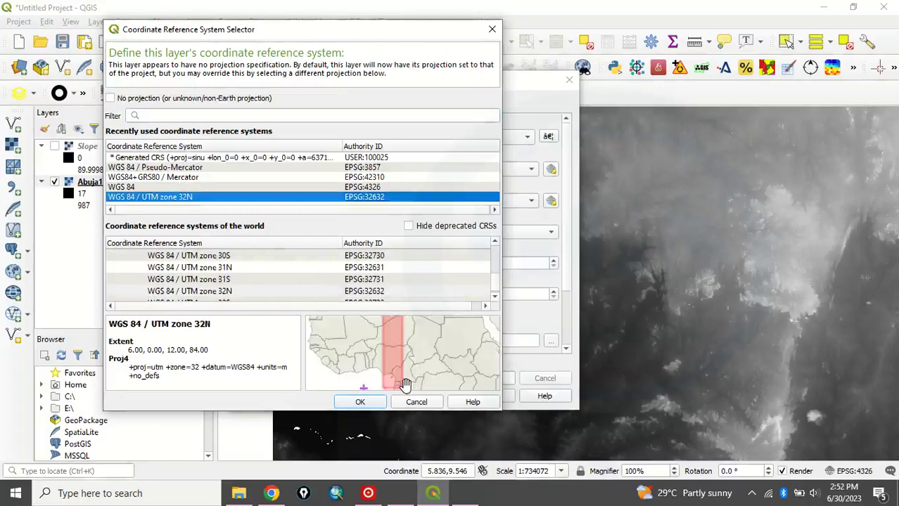
{"action": "scroll", "coordinate": [404, 384], "scroll_direction": "up", "scroll_amount": 2}
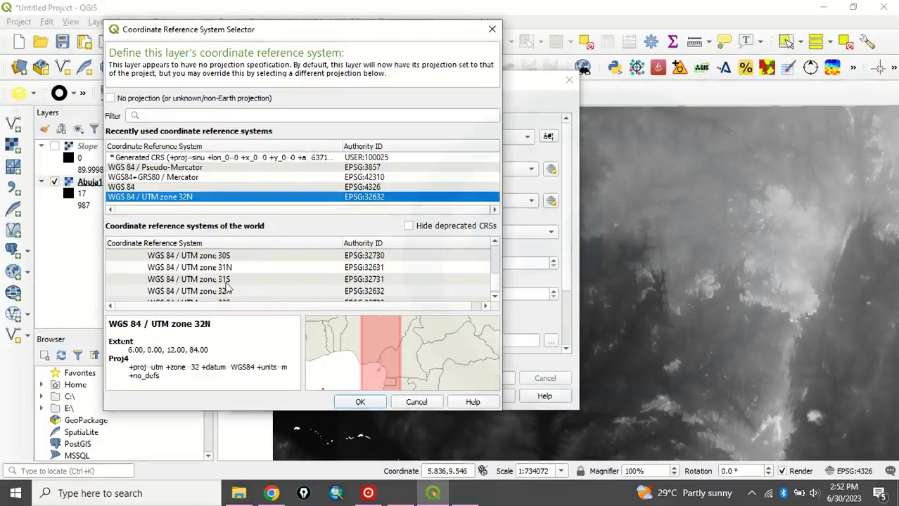
{"action": "left_click", "coordinate": [359, 405]}
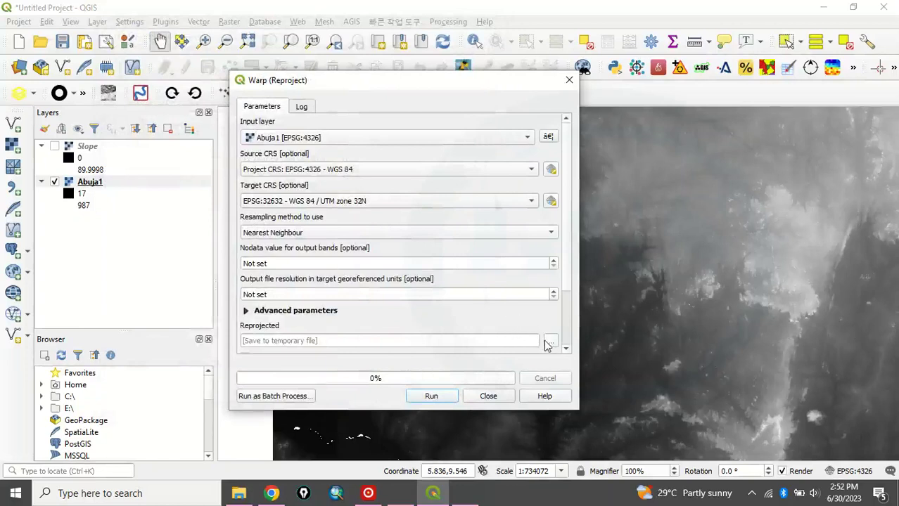
Save the reprojection output as Reprojected.tif in EXERCISE, run it, and close the tool
{"action": "left_click", "coordinate": [550, 344]}
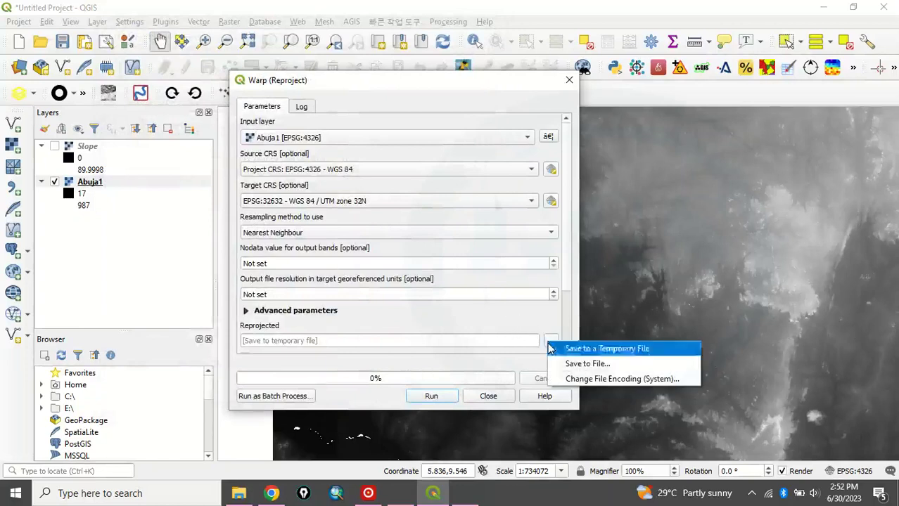
{"action": "left_click", "coordinate": [594, 361]}
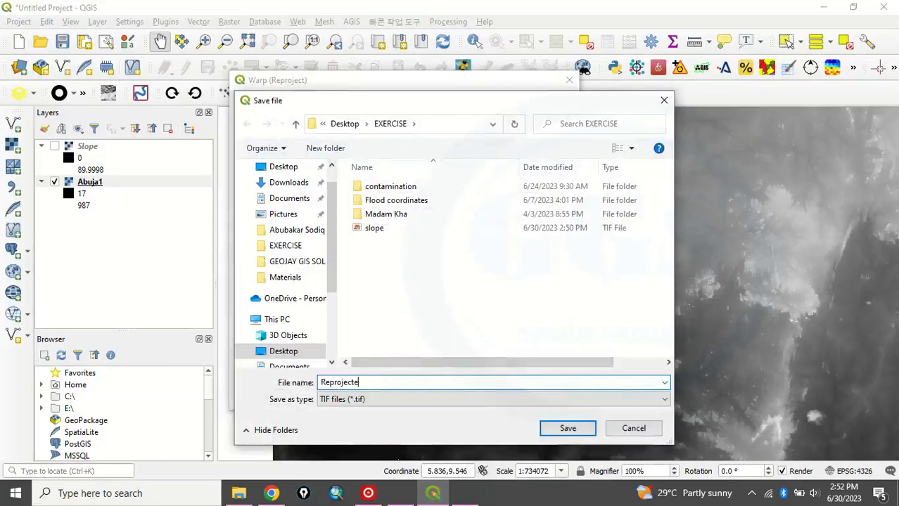
{"action": "left_click", "coordinate": [567, 429]}
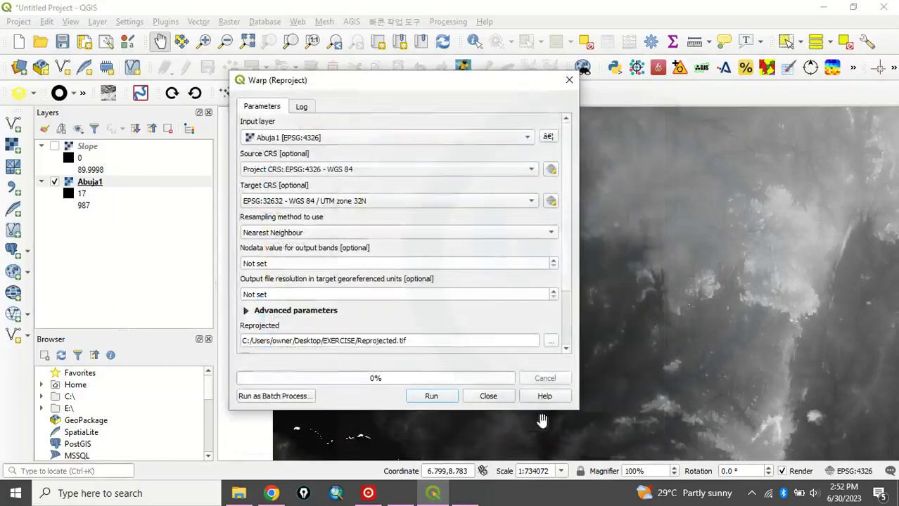
{"action": "left_click", "coordinate": [430, 397]}
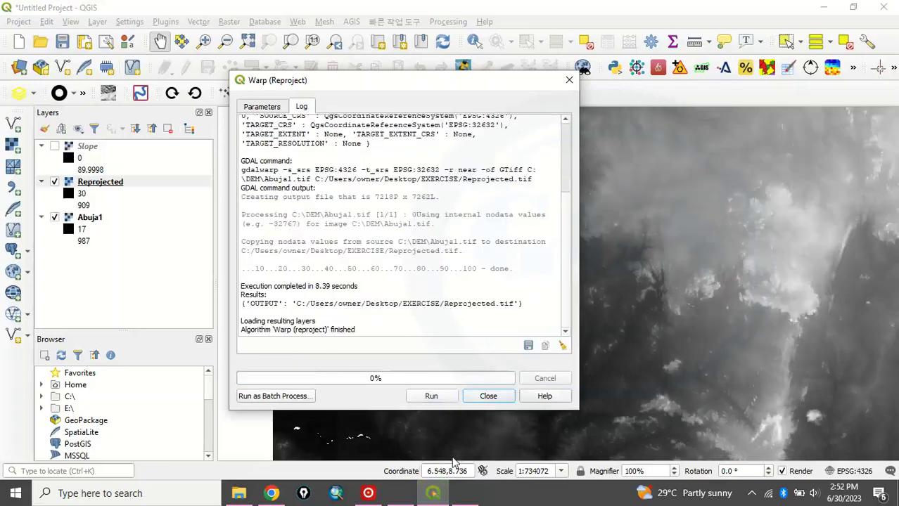
{"action": "left_click", "coordinate": [489, 396]}
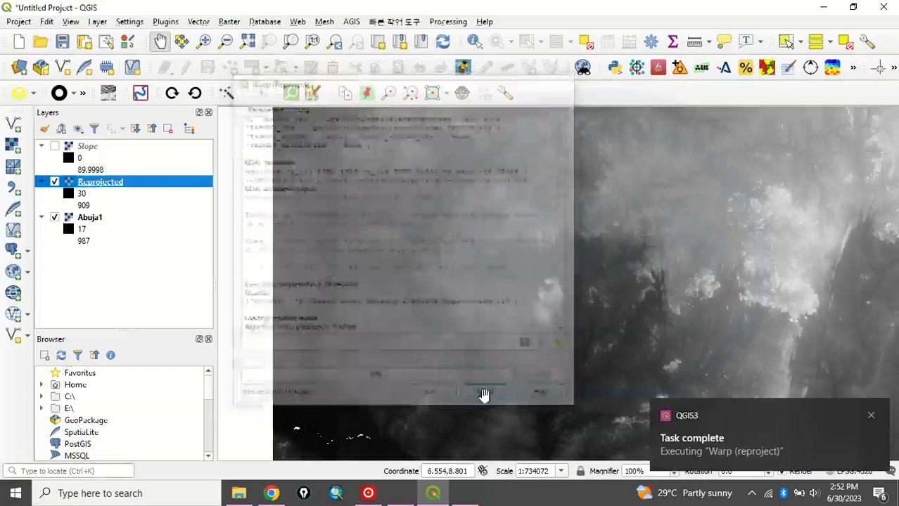
Hide Abuja1 and verify in Reprojected's properties that it uses EPSG:32632 with 30.64 m pixels
{"action": "left_click", "coordinate": [54, 218]}
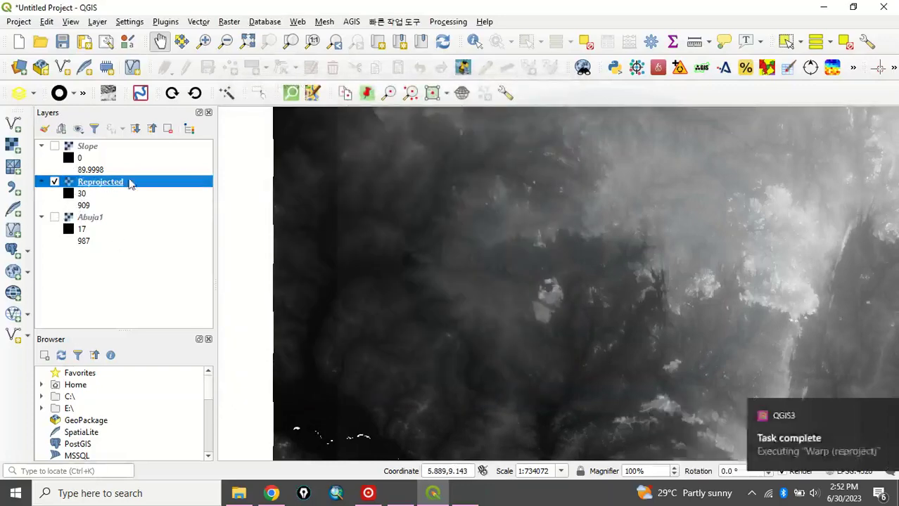
{"action": "scroll", "coordinate": [482, 246], "scroll_direction": "down", "scroll_amount": 2}
{"action": "scroll", "coordinate": [502, 258], "scroll_direction": "up", "scroll_amount": 1}
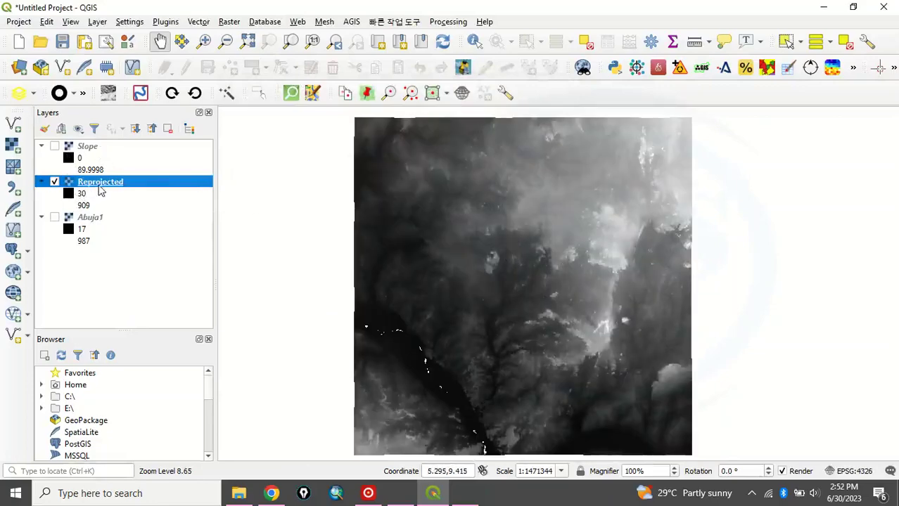
{"action": "right_click", "coordinate": [101, 191]}
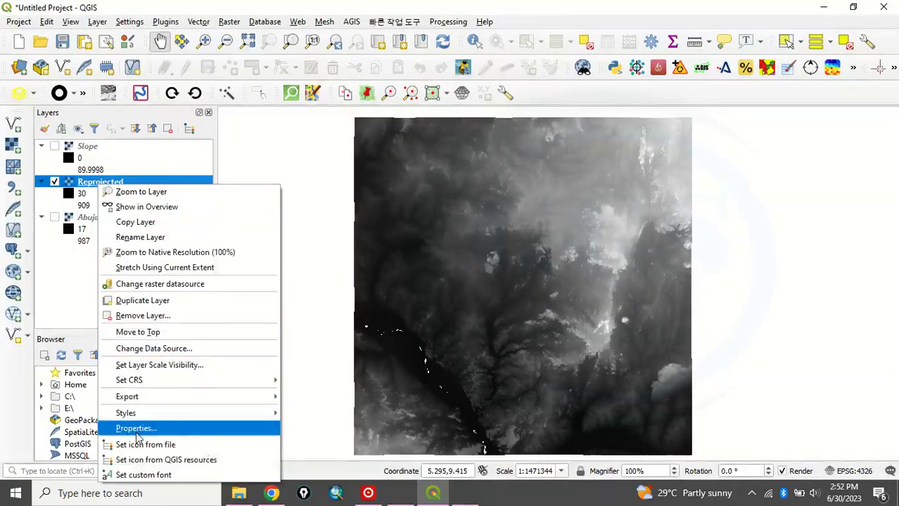
{"action": "left_click", "coordinate": [137, 431]}
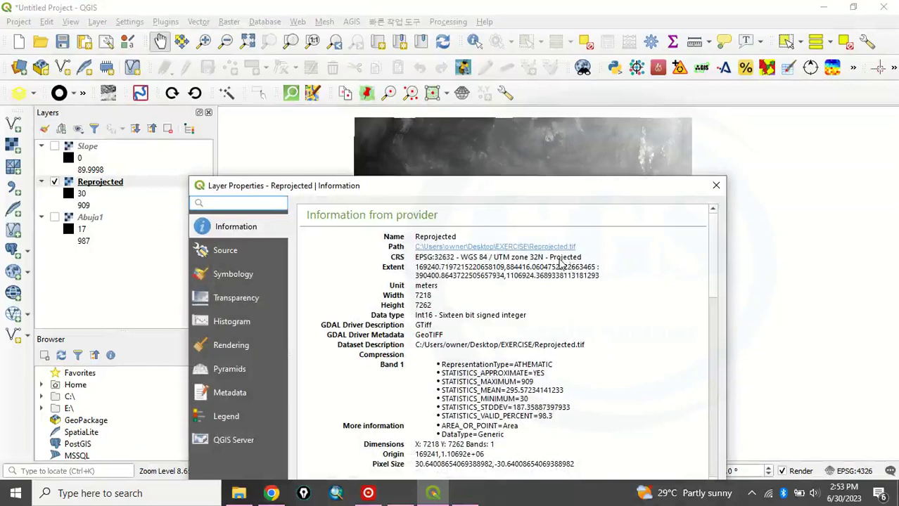
{"action": "left_click", "coordinate": [716, 185]}
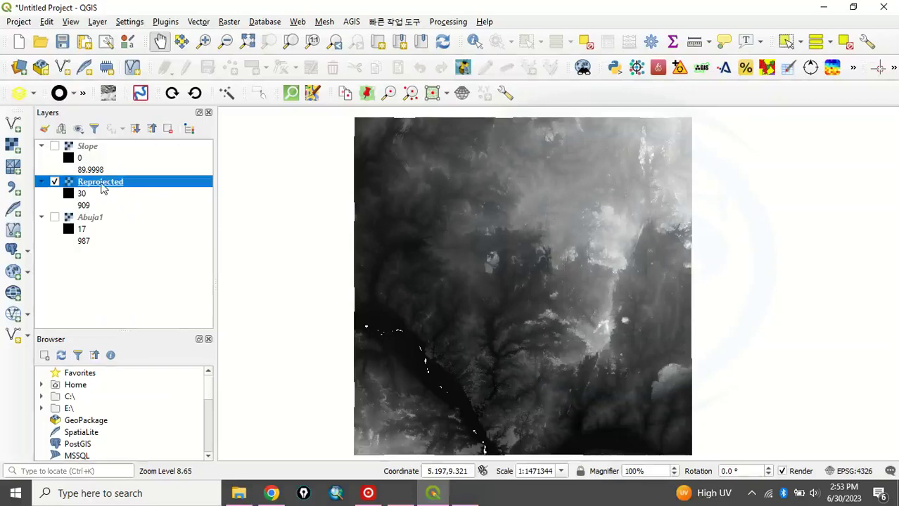
Run the Slope tool on the Reprojected raster, writing the output to Slope2.tif
{"action": "left_click", "coordinate": [228, 23]}
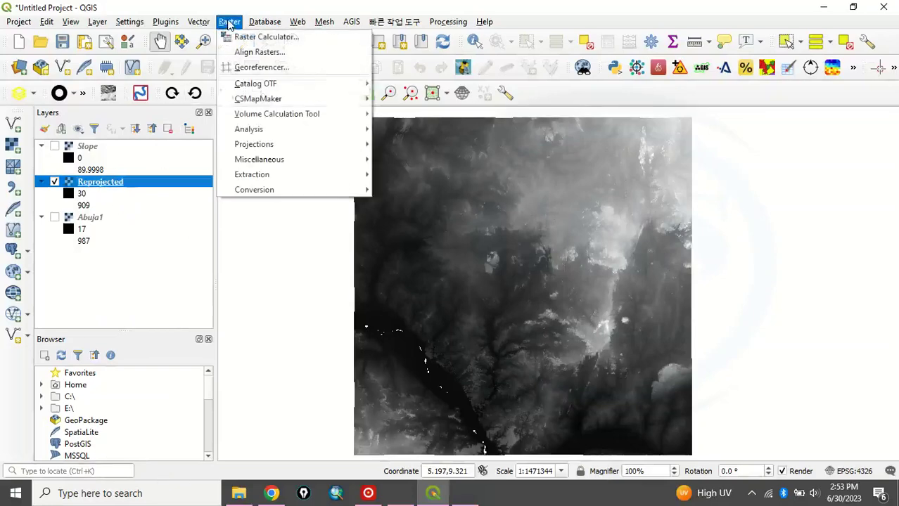
{"action": "mouse_move", "coordinate": [271, 133]}
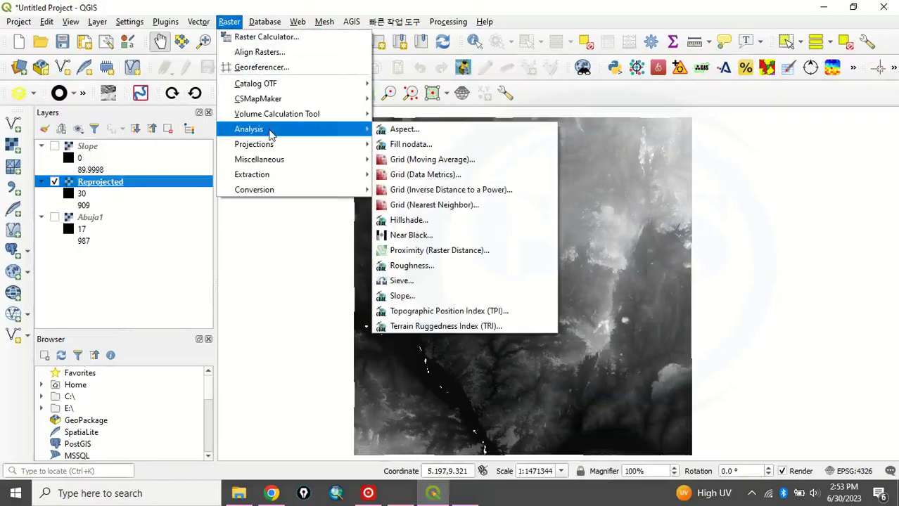
{"action": "left_click", "coordinate": [397, 301]}
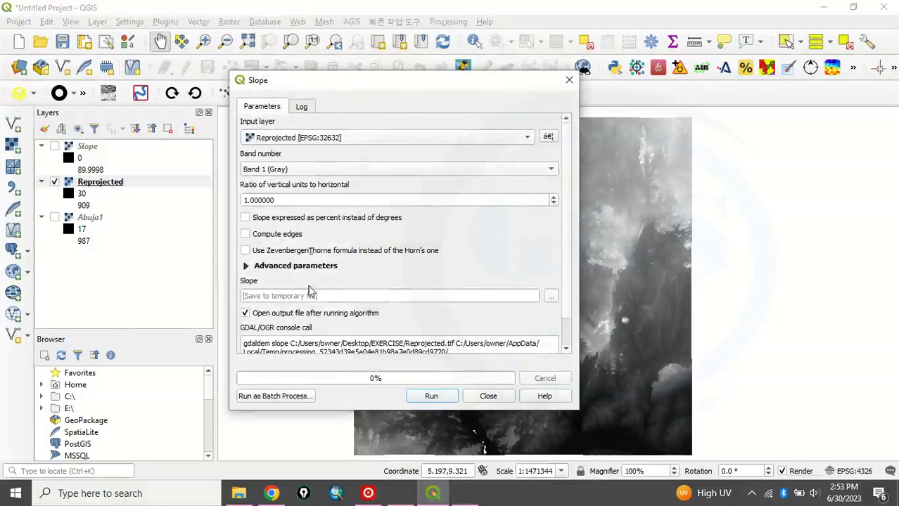
{"action": "left_click", "coordinate": [550, 297]}
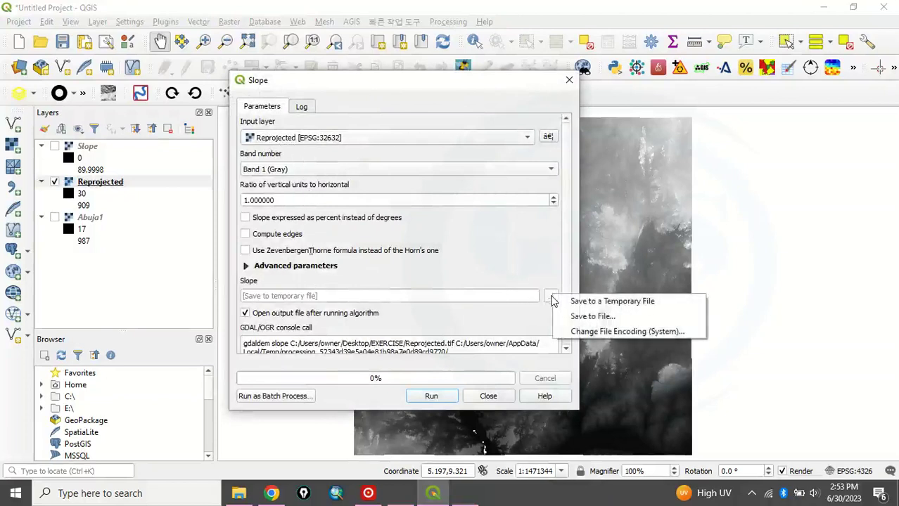
{"action": "left_click", "coordinate": [588, 318]}
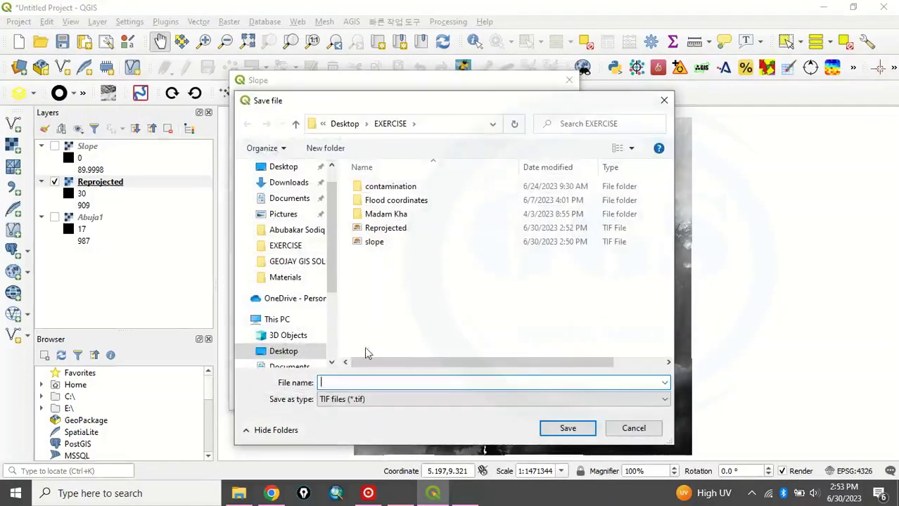
{"action": "type", "text": "S"}
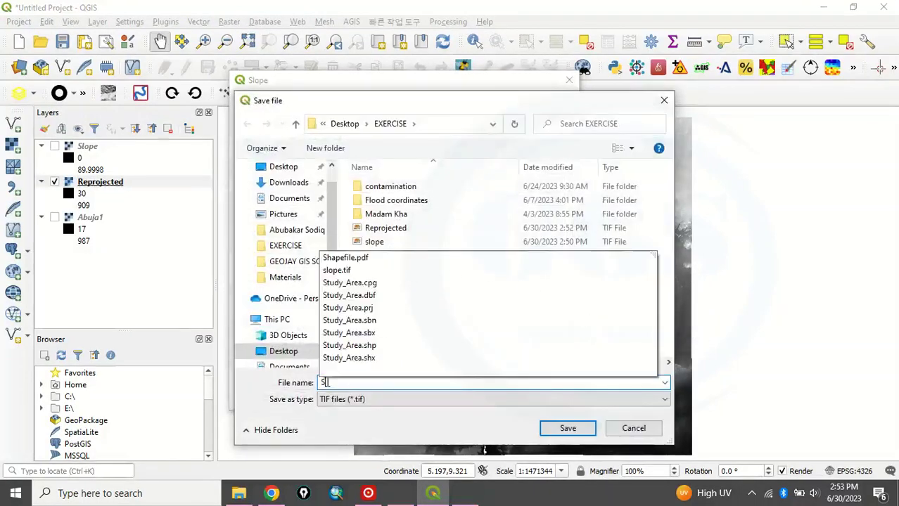
{"action": "type", "text": "lope"}
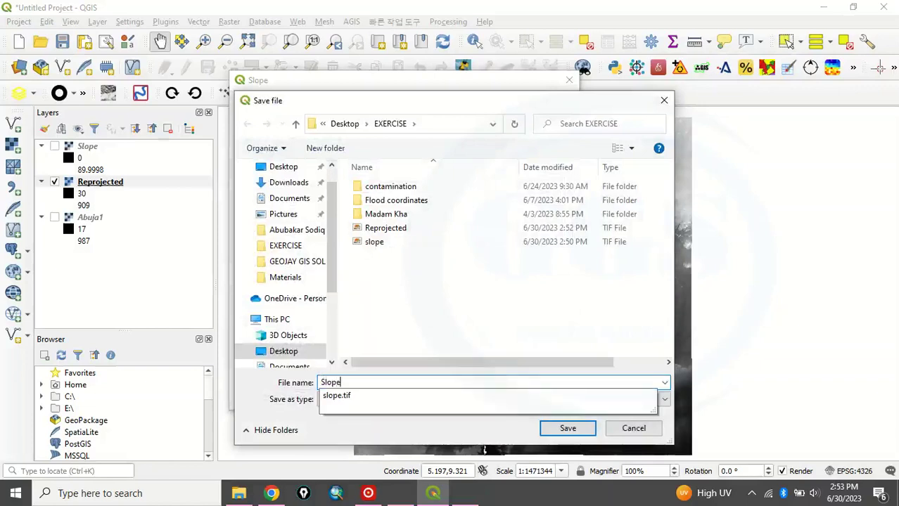
{"action": "type", "text": "2"}
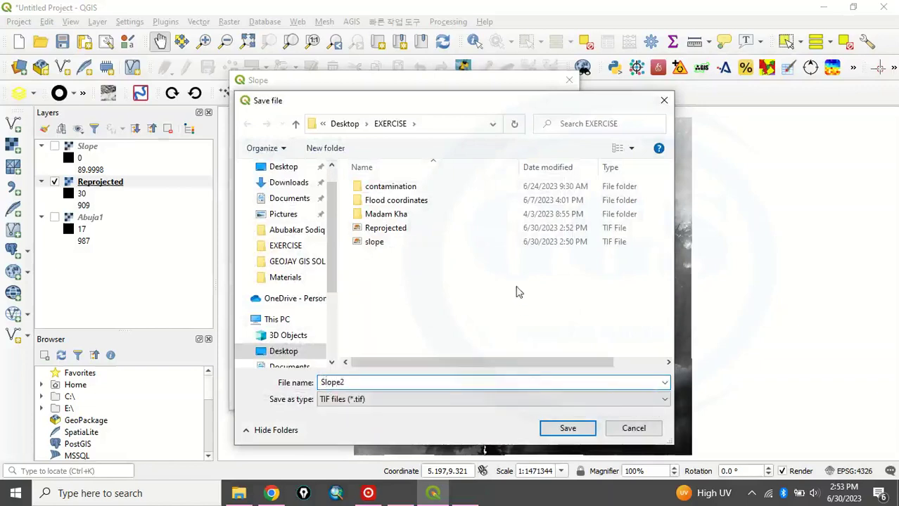
{"action": "left_click", "coordinate": [566, 431]}
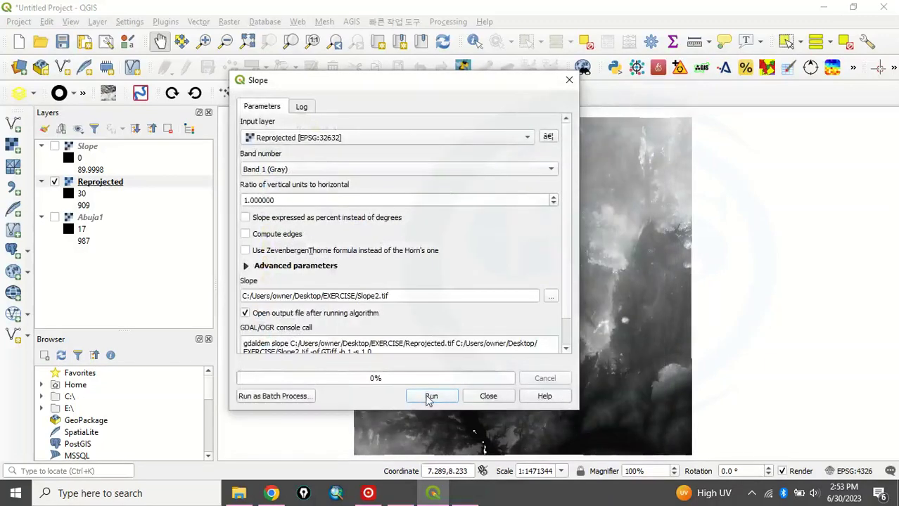
{"action": "left_click", "coordinate": [430, 396]}
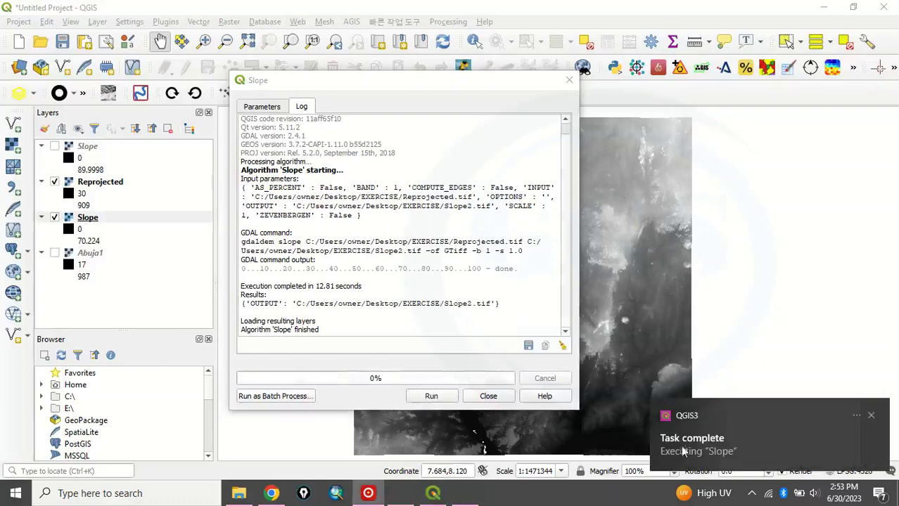
Close the Slope tool, hide Reprojected, and toggle the older Slope layer to compare, leaving it off
{"action": "left_click", "coordinate": [490, 397]}
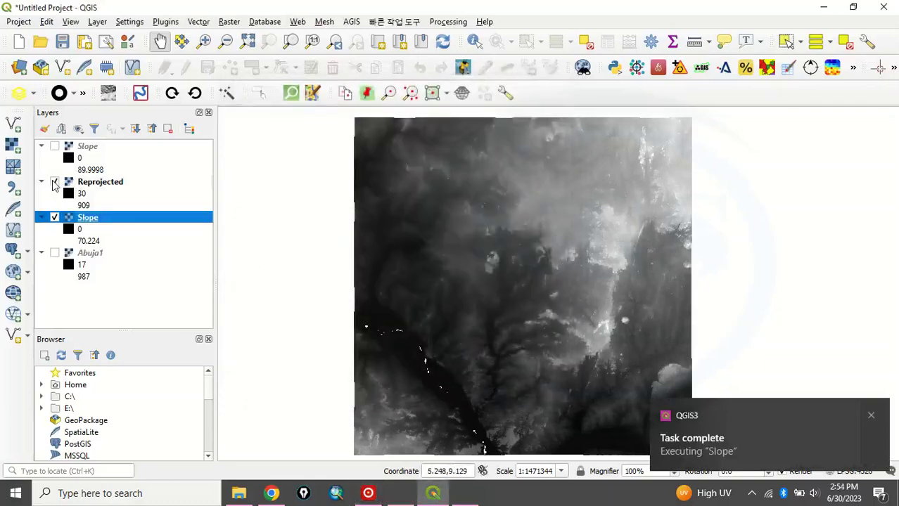
{"action": "left_click", "coordinate": [54, 183]}
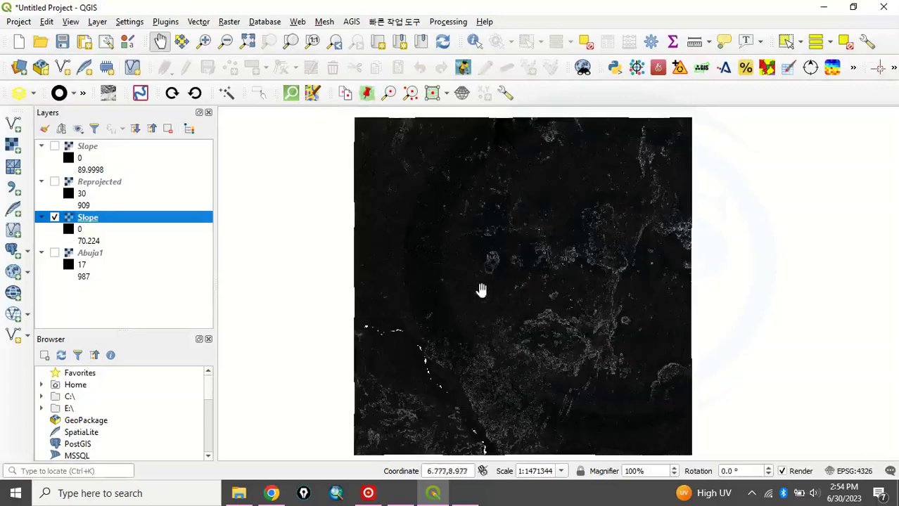
{"action": "left_click", "coordinate": [55, 147]}
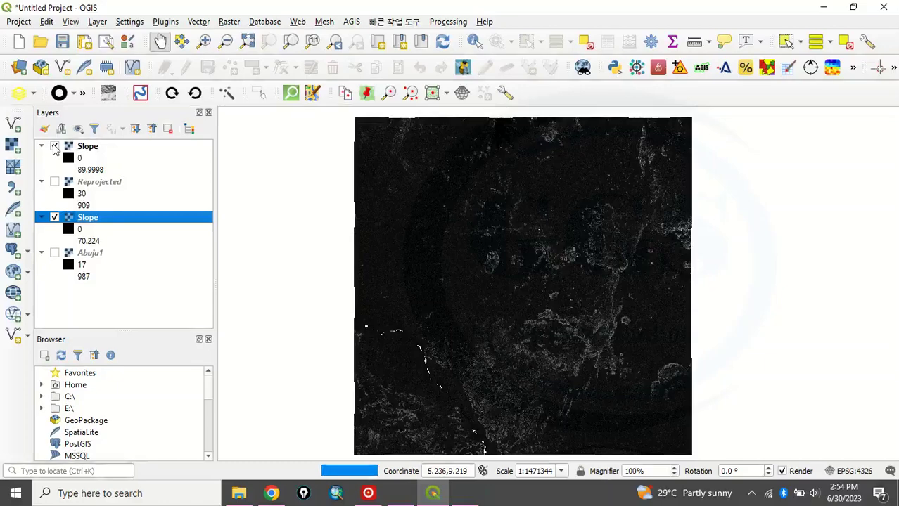
{"action": "left_click", "coordinate": [54, 147]}
{"action": "left_click", "coordinate": [54, 147]}
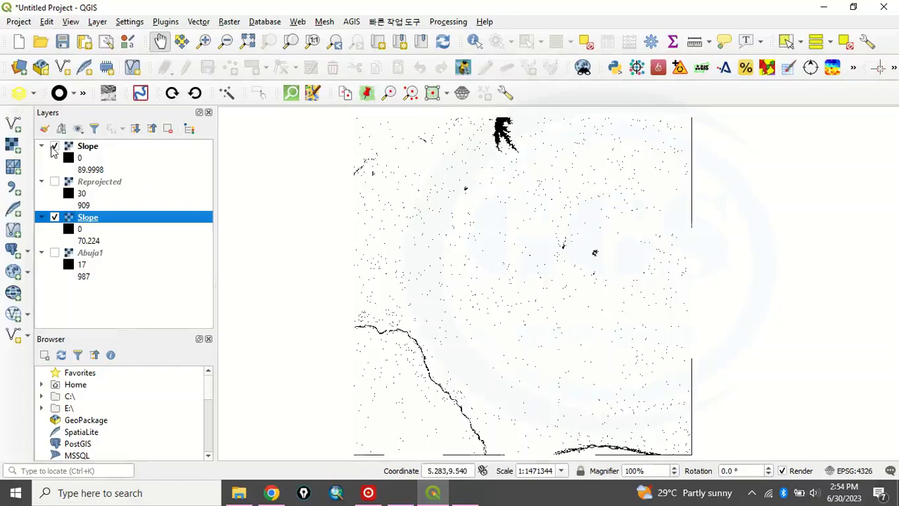
{"action": "left_click", "coordinate": [55, 147]}
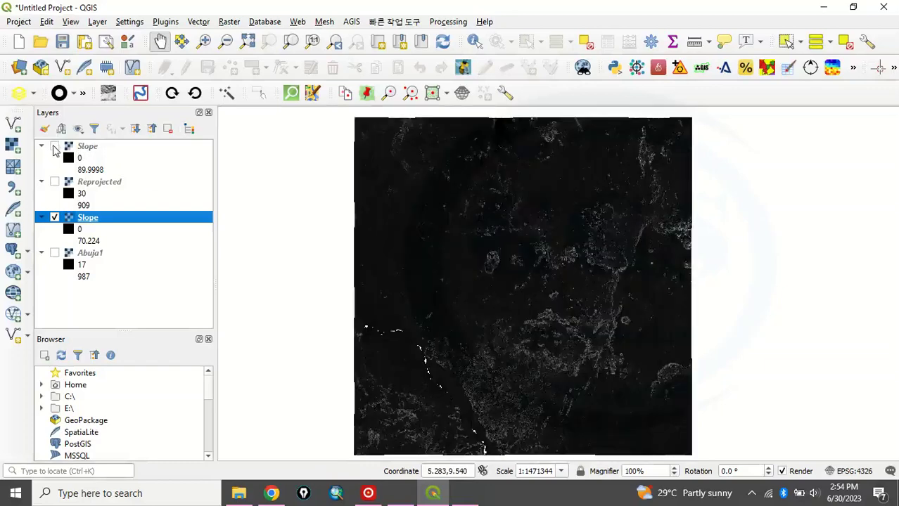
Render the Slope layer as Singleband pseudocolor with the Magma colour ramp
{"action": "right_click", "coordinate": [87, 221]}
{"action": "left_click", "coordinate": [137, 244]}
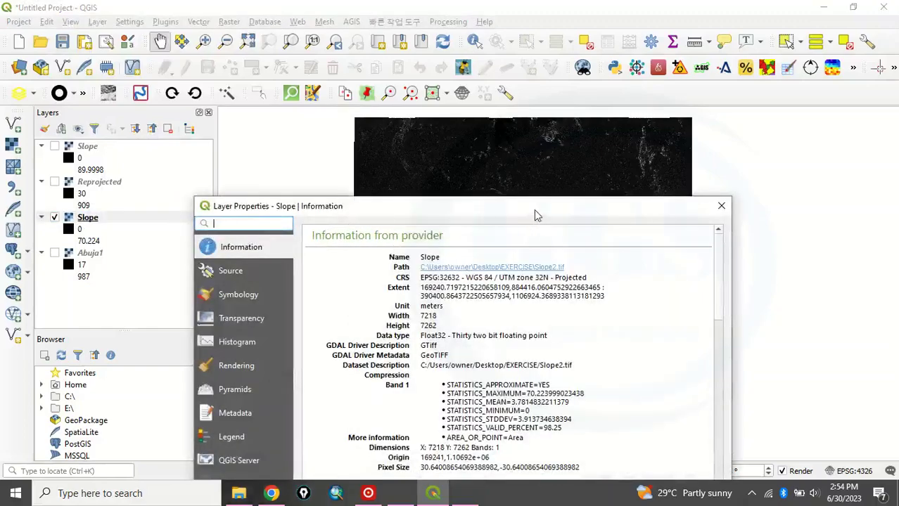
{"action": "left_click_drag", "start_coordinate": [534, 210], "coordinate": [548, 98]}
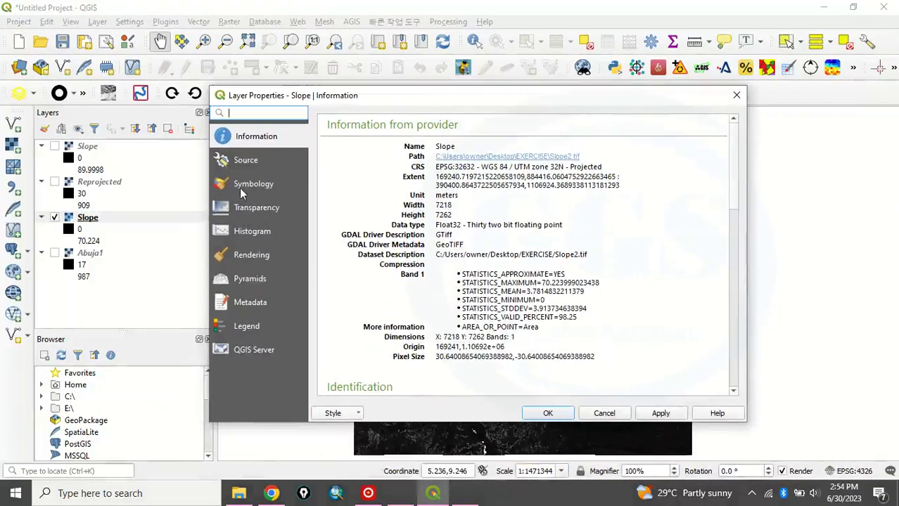
{"action": "left_click", "coordinate": [241, 190]}
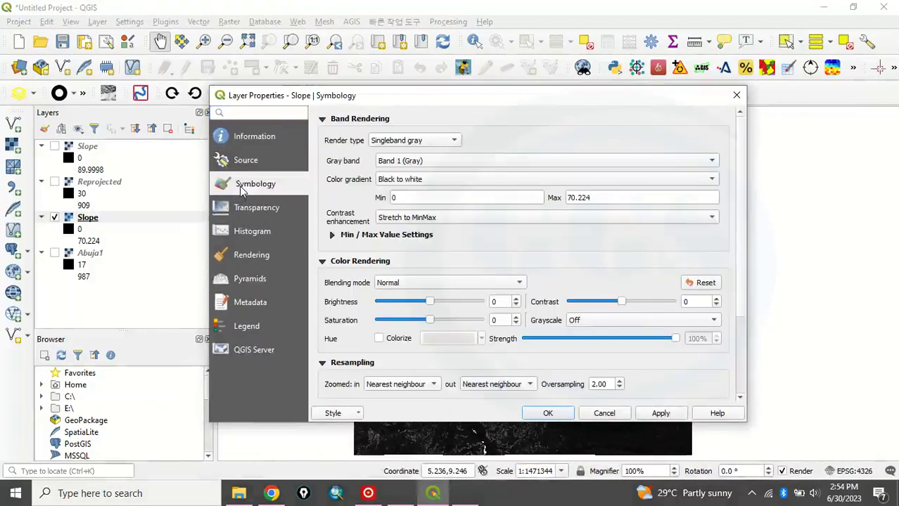
{"action": "left_click", "coordinate": [453, 142]}
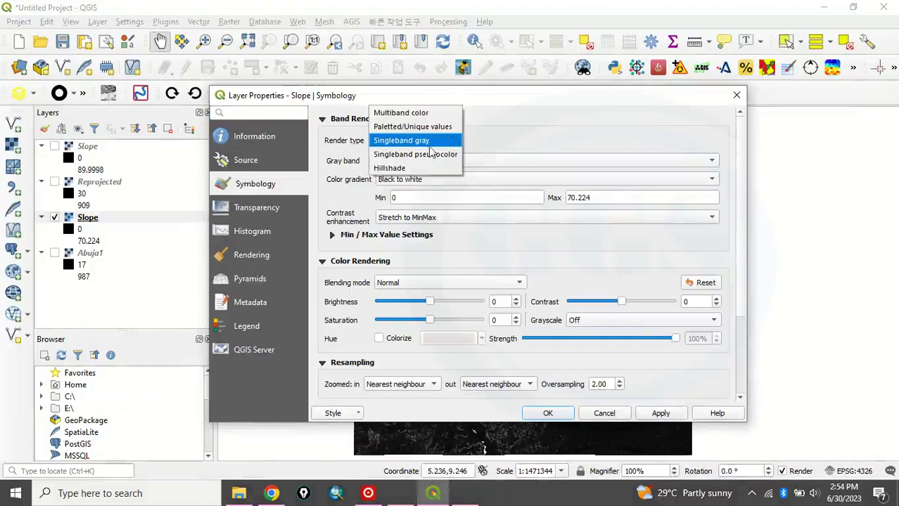
{"action": "left_click", "coordinate": [421, 153]}
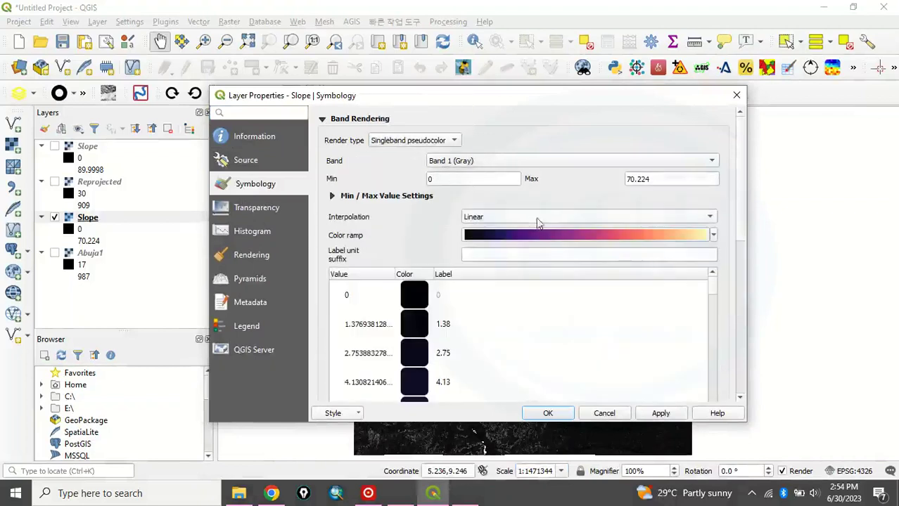
{"action": "left_click", "coordinate": [714, 236]}
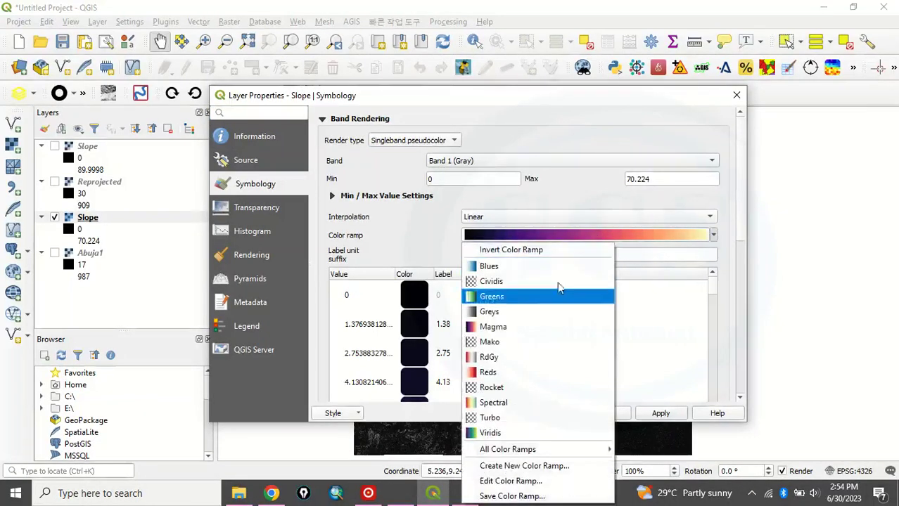
{"action": "left_click", "coordinate": [493, 327]}
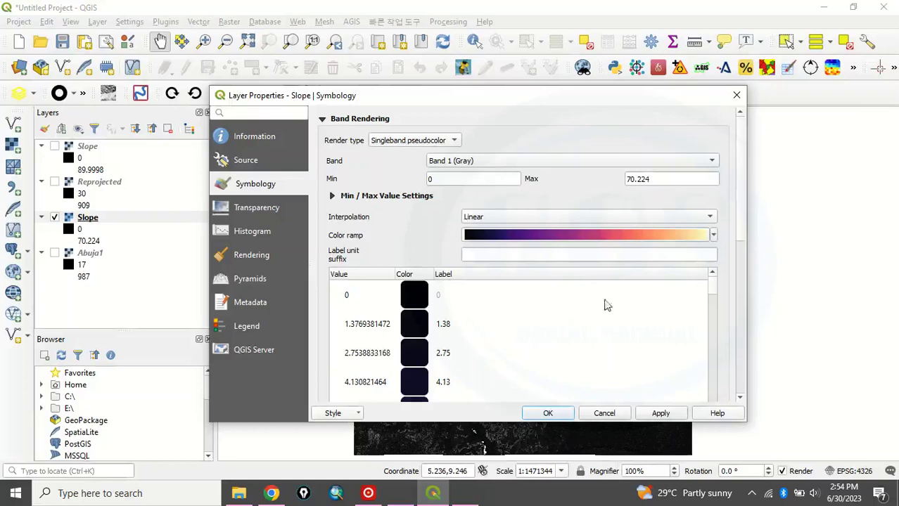
Classify the Slope ramp into five Equal Interval classes from 0 to 70.224 and apply
{"action": "scroll", "coordinate": [666, 322], "scroll_direction": "down", "scroll_amount": 3}
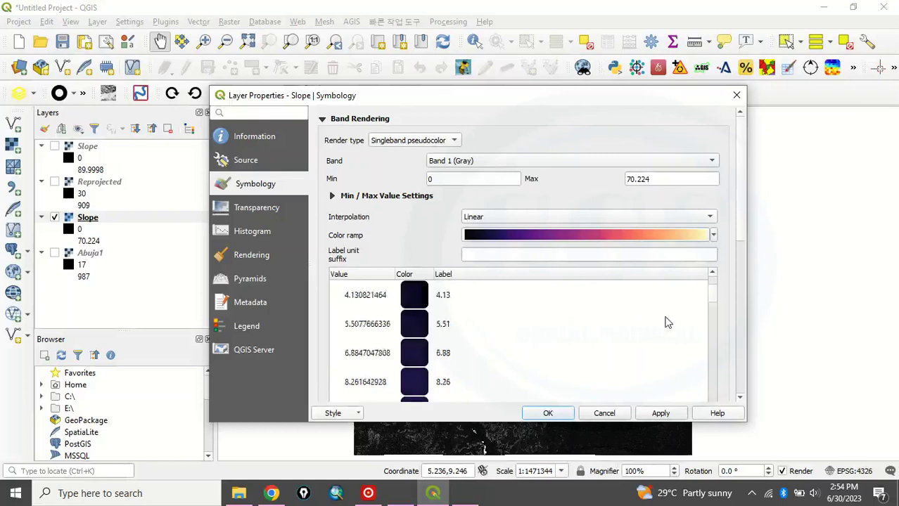
{"action": "scroll", "coordinate": [729, 338], "scroll_direction": "down", "scroll_amount": 5}
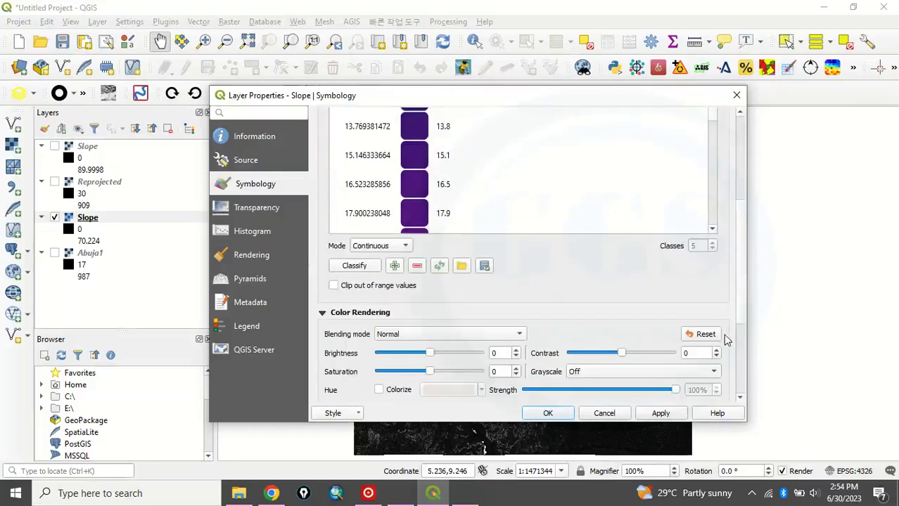
{"action": "left_click", "coordinate": [406, 246]}
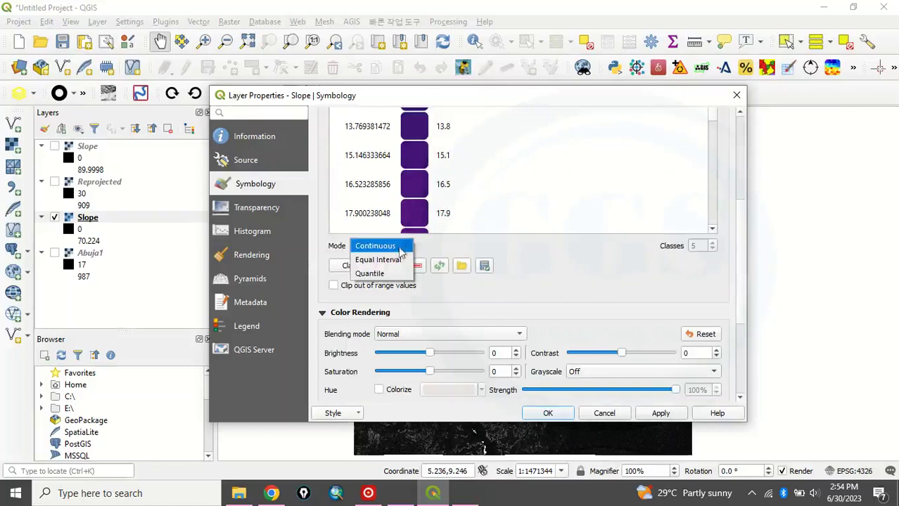
{"action": "left_click", "coordinate": [387, 260]}
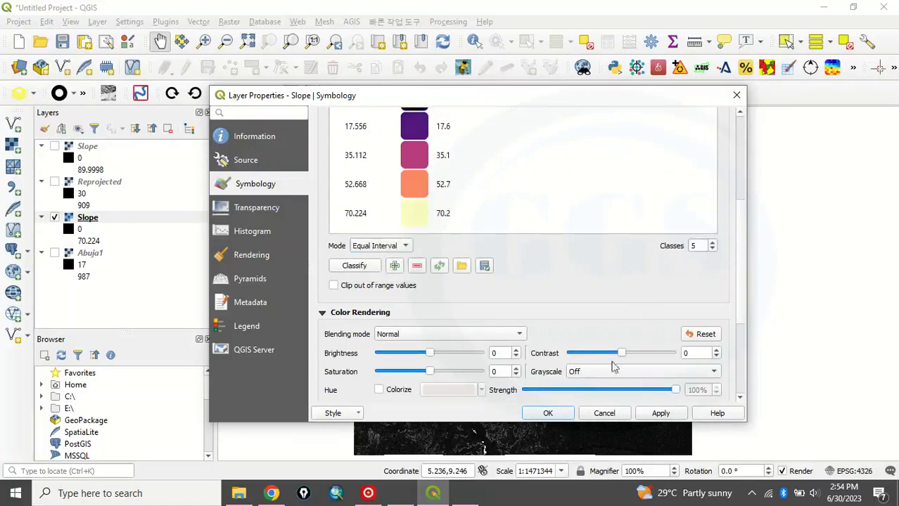
{"action": "left_click", "coordinate": [548, 413]}
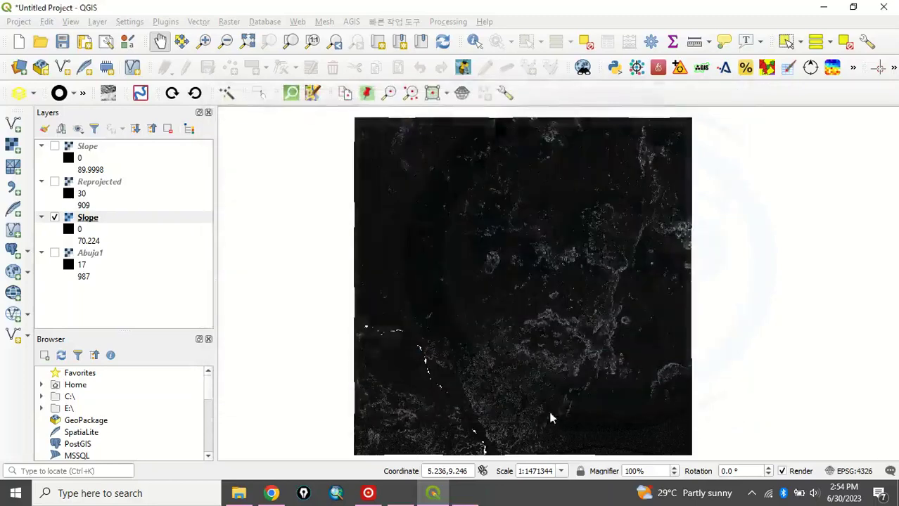
Nudge the map view a little to the right to reposition the magma Slope raster
{"action": "left_click_drag", "start_coordinate": [539, 306], "coordinate": [567, 306]}
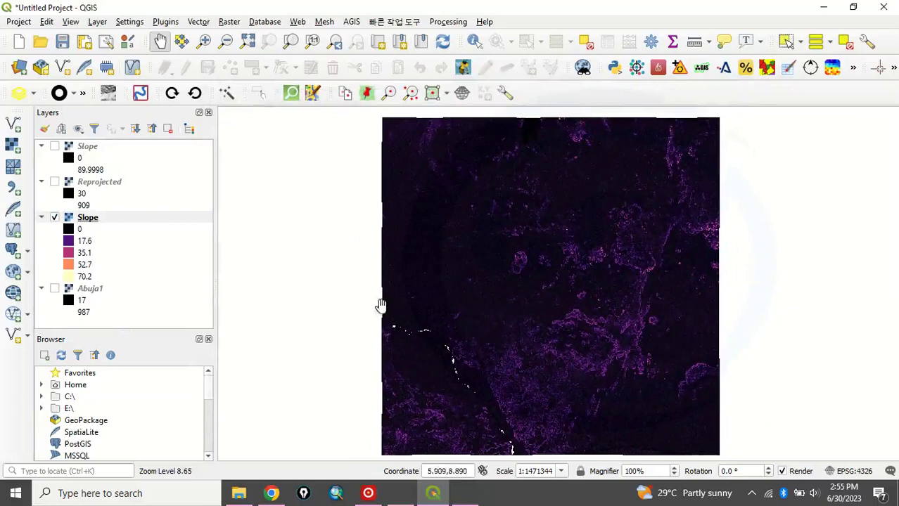